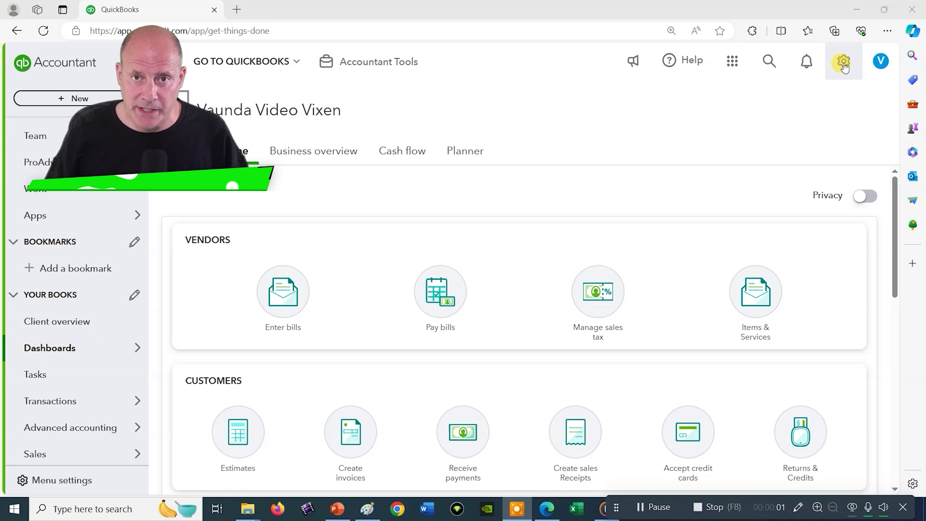
Start reconciling the CASH IN BANK account from Gear > Reconcile
click(844, 64)
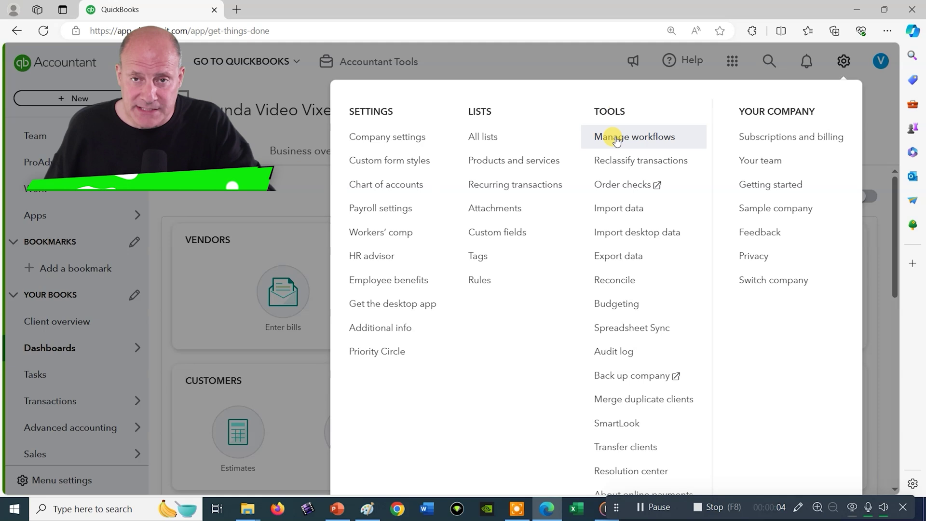
click(614, 280)
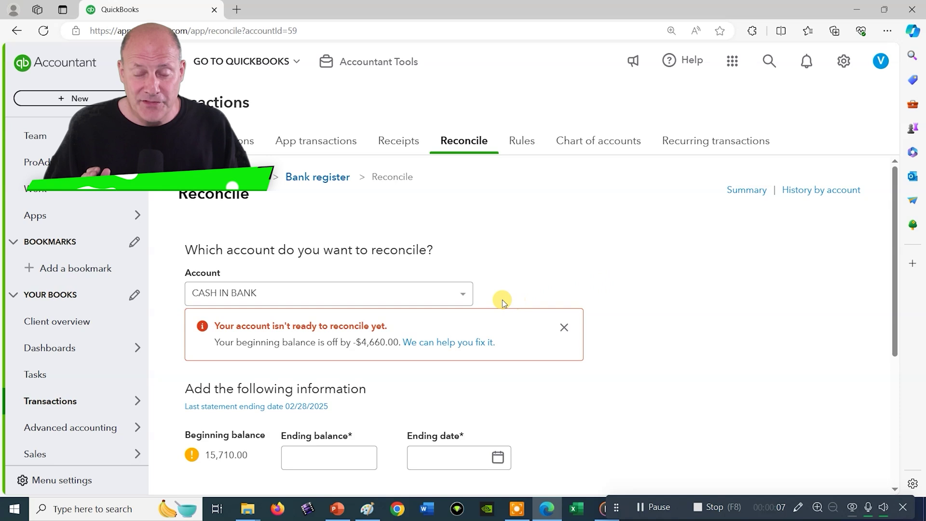
click(465, 301)
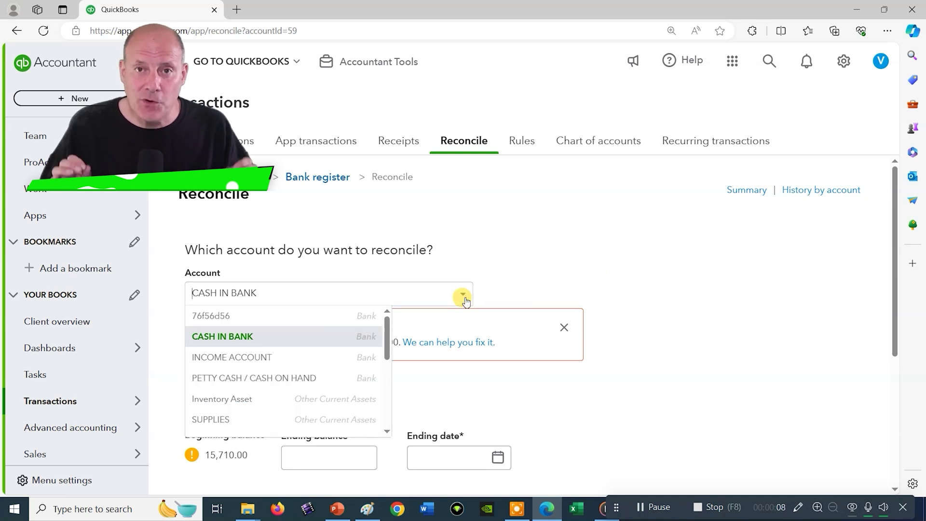
click(465, 301)
click(466, 301)
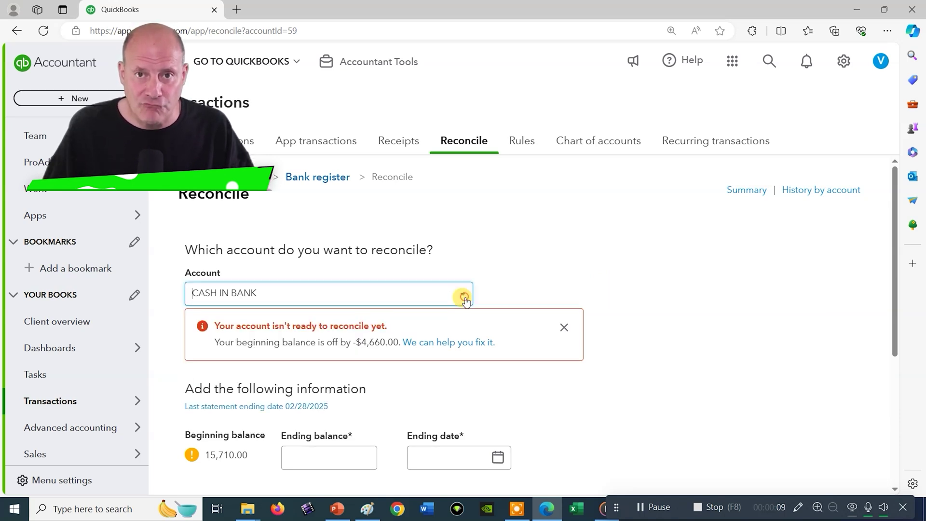
Highlight the warning that the beginning balance is off by -$4,660.00
click(394, 326)
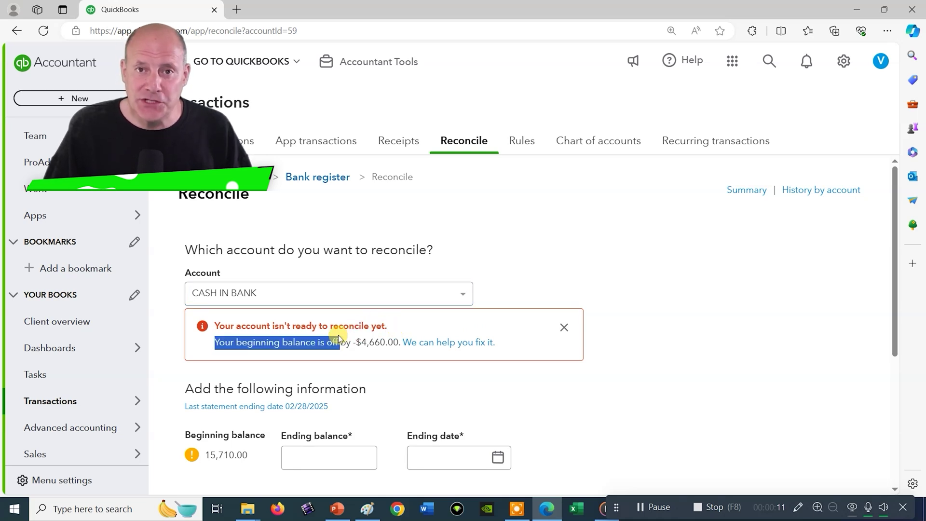
drag(360, 332, 300, 331)
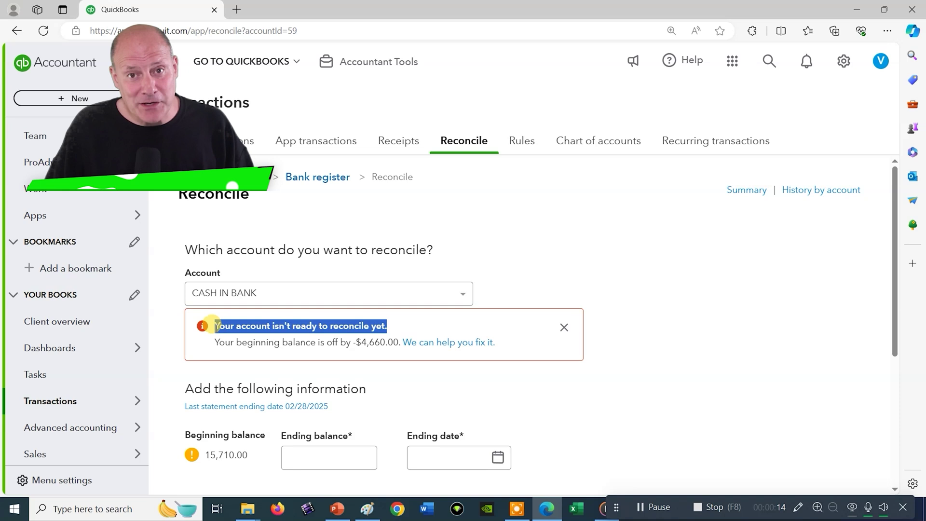
drag(215, 326, 216, 331)
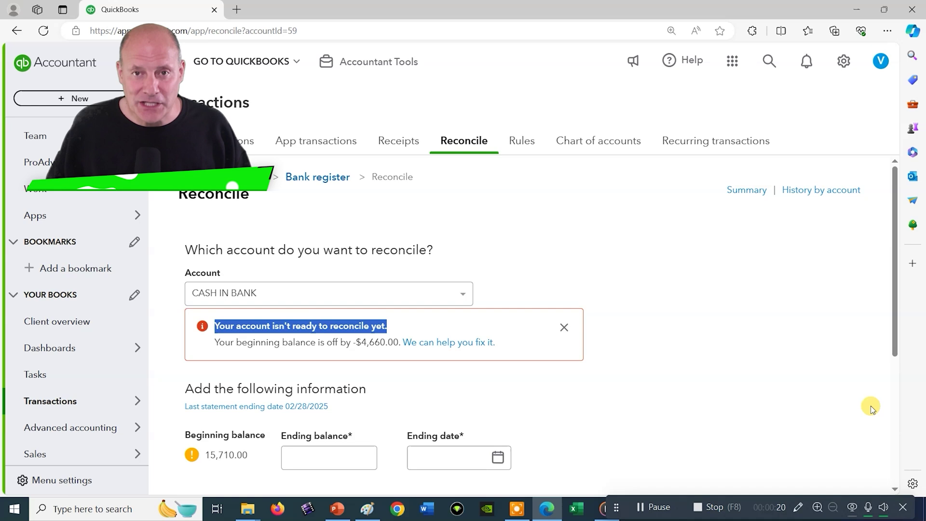
click(870, 407)
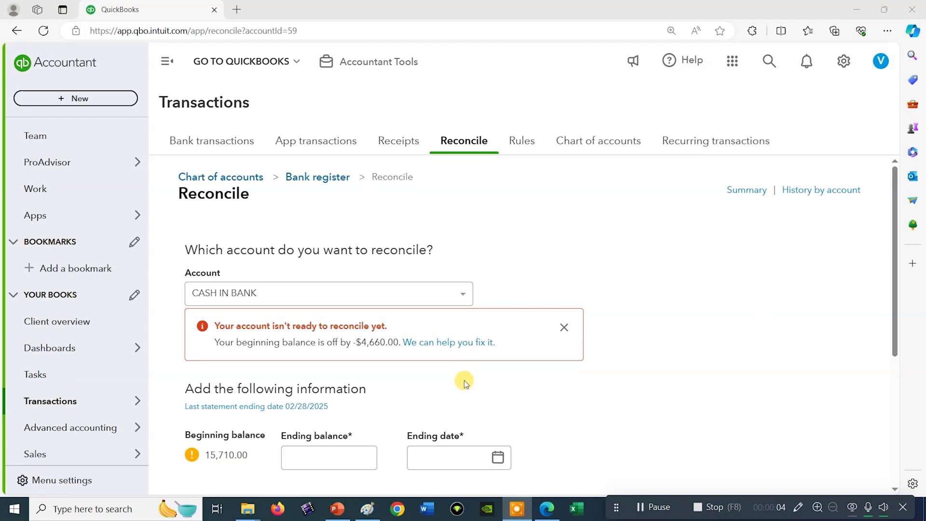
Bring up the Reconciliation Discrepancy Report via 'We can help you fix it.'
click(456, 342)
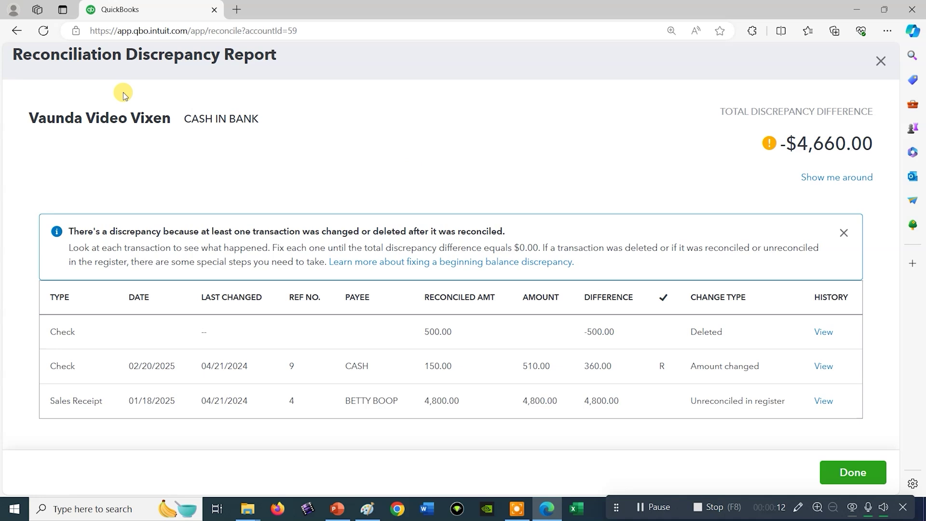
drag(32, 54, 281, 57)
click(394, 169)
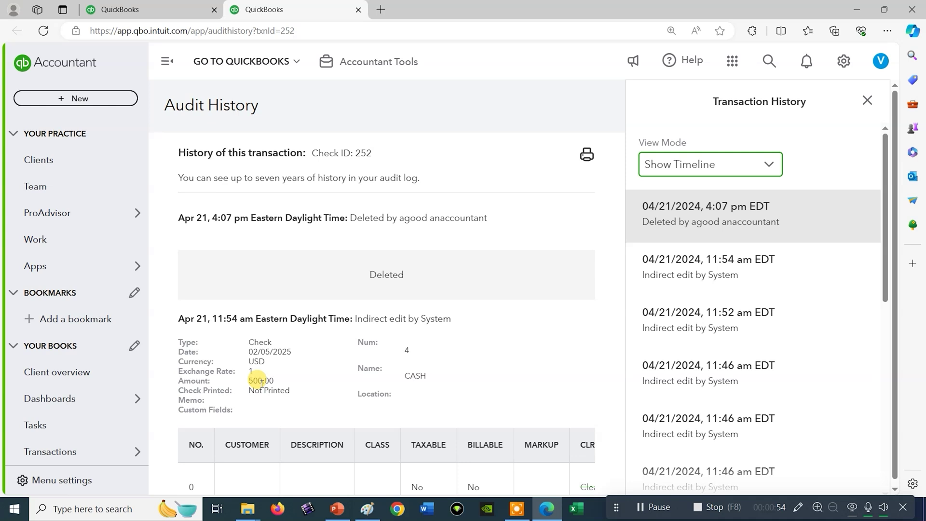
Review check 4's 11:46, 11:52 and 11:54 am versions, then return to the report
click(741, 266)
click(735, 305)
click(729, 358)
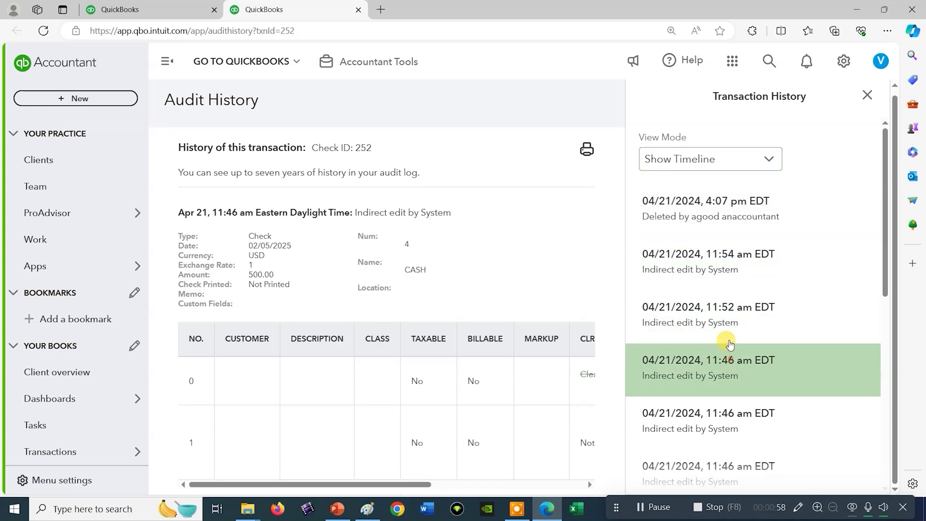
click(732, 312)
click(738, 271)
scroll(738, 304, down, 3)
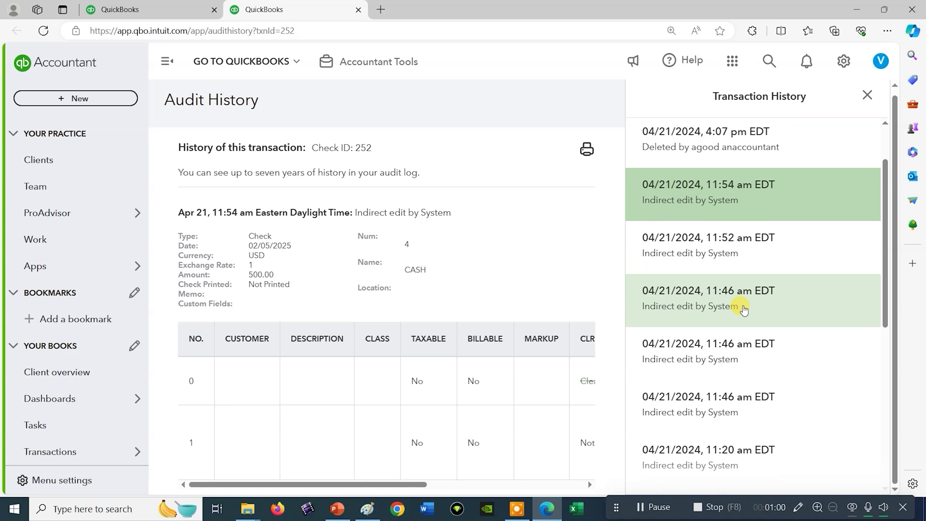
scroll(747, 335, down, 3)
scroll(747, 334, up, 2)
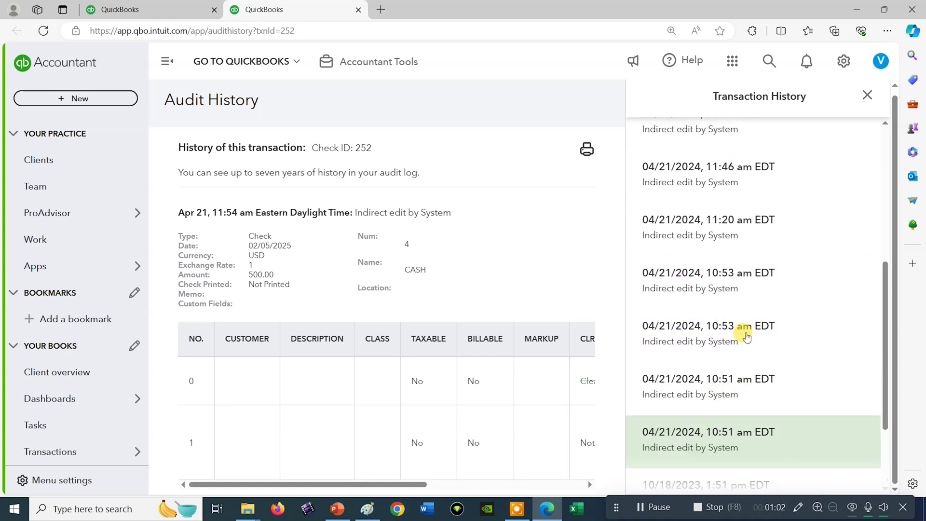
scroll(746, 335, up, 3)
scroll(747, 335, up, 2)
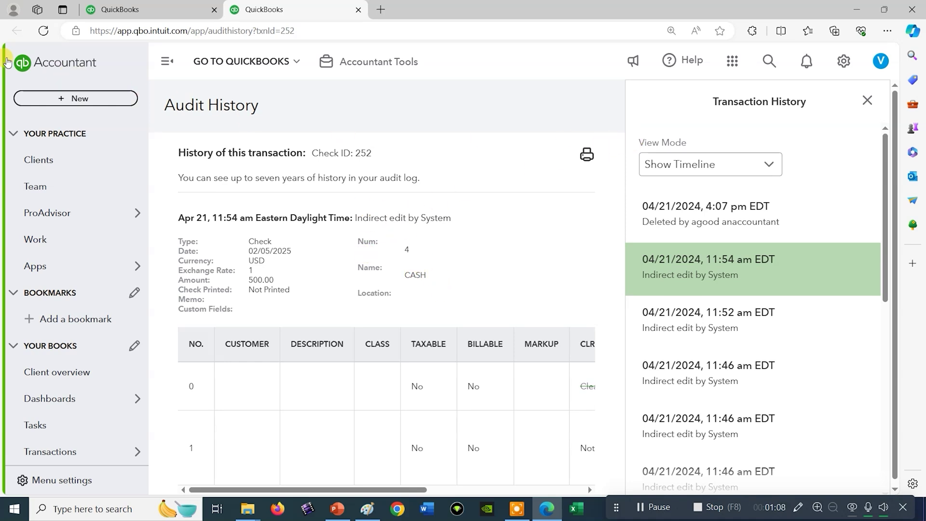
click(117, 6)
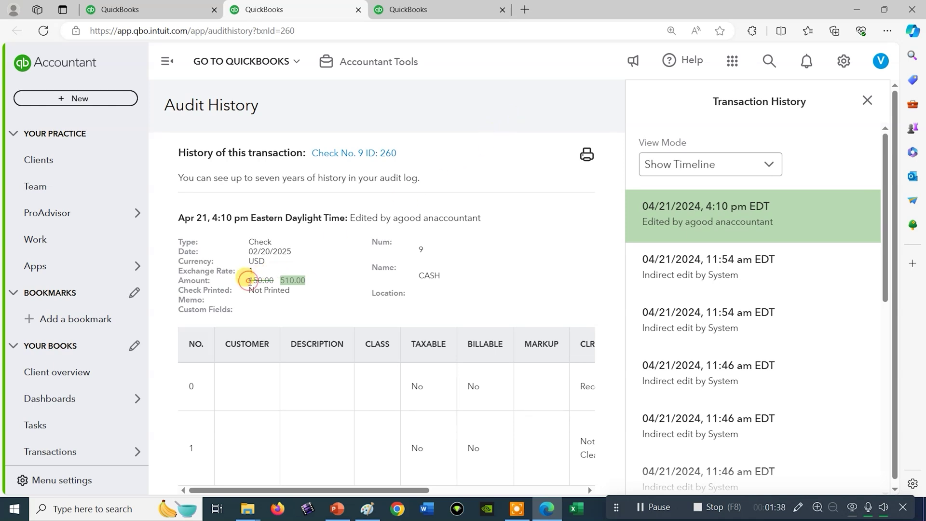
Highlight check 9's original 150.00 amount and close the timeline panel
drag(250, 281, 272, 282)
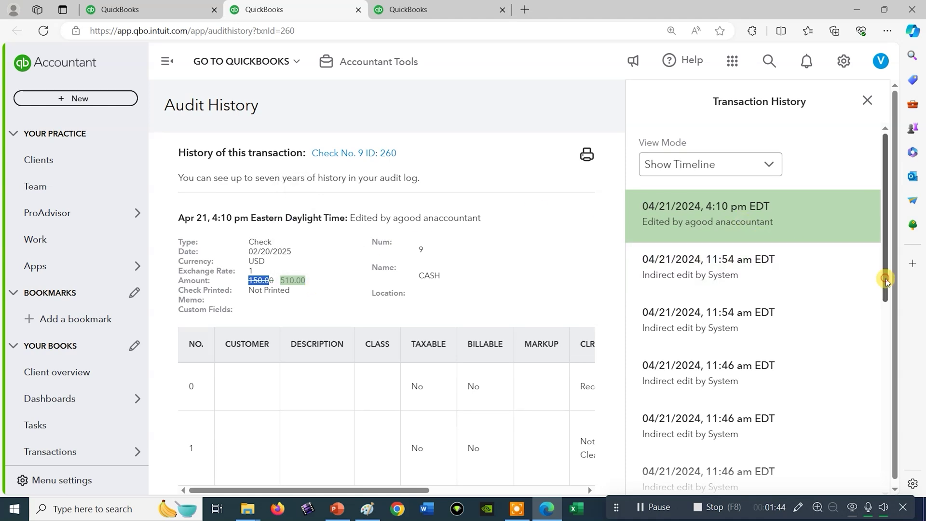
mouse_move(886, 279)
mouse_down()
mouse_move(866, 475)
mouse_move(887, 269)
mouse_up()
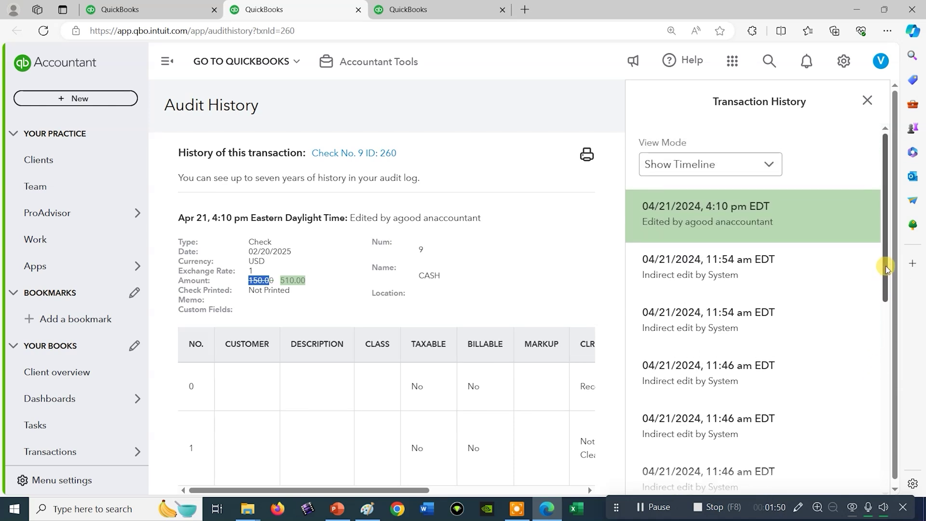
scroll(775, 228, down, 1)
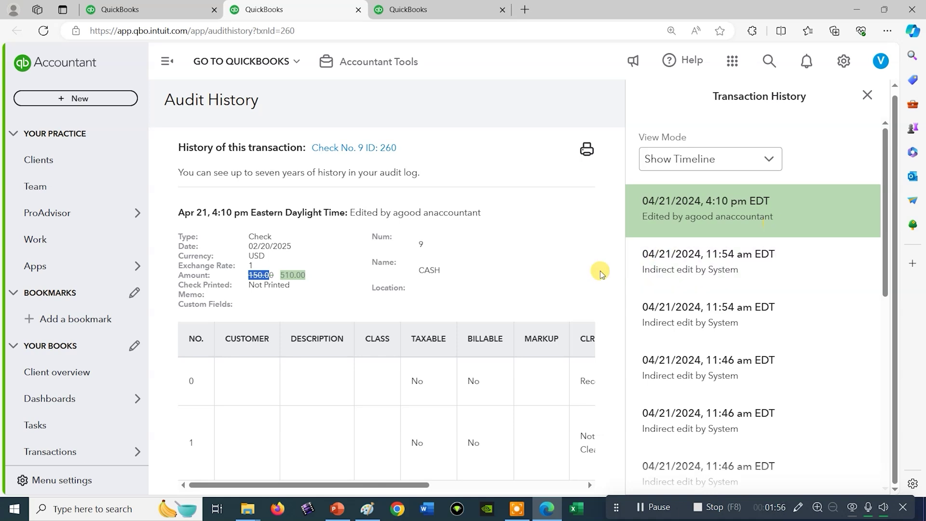
scroll(512, 261, down, 1)
scroll(515, 263, up, 1)
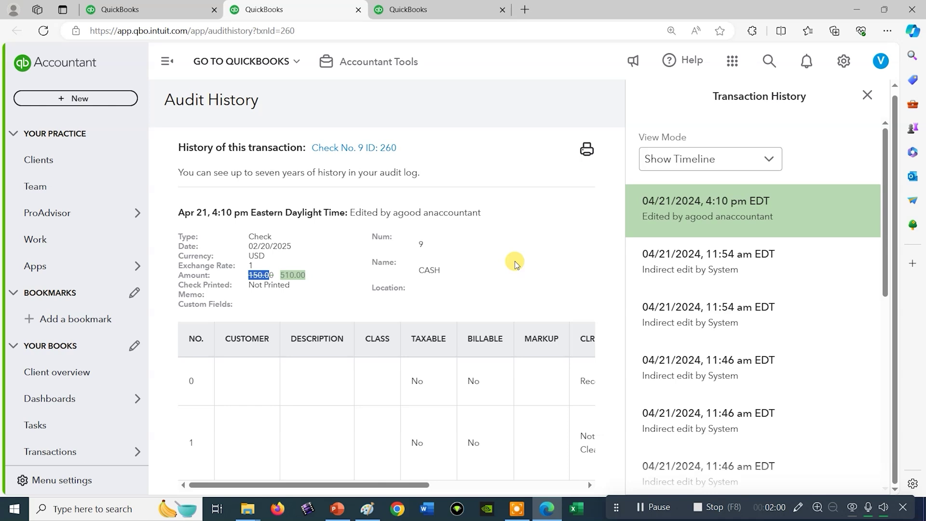
click(866, 94)
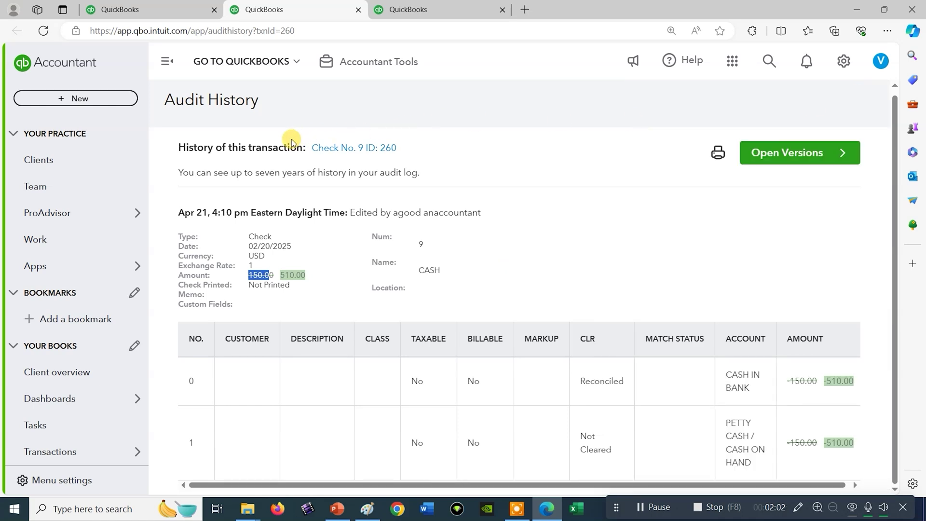
Switch back to the Reconciliation Discrepancy Report browser tab
click(125, 10)
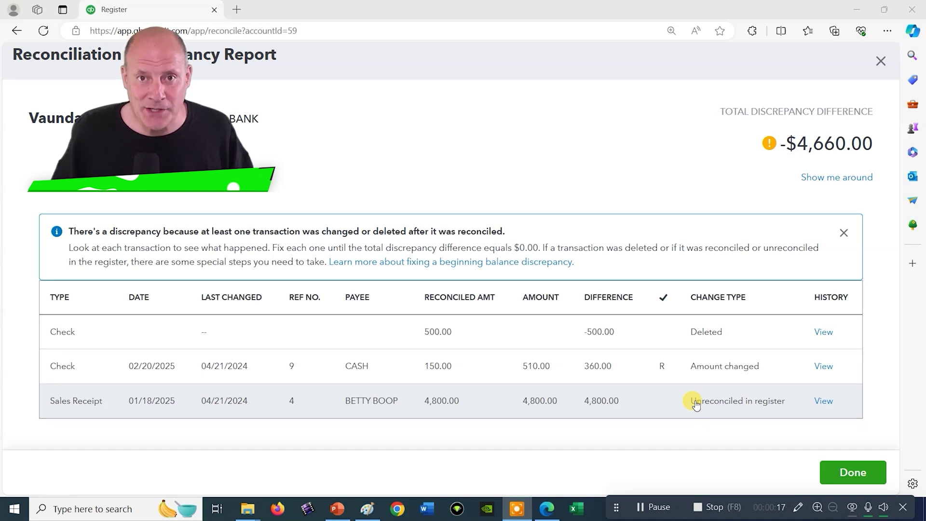
click(881, 62)
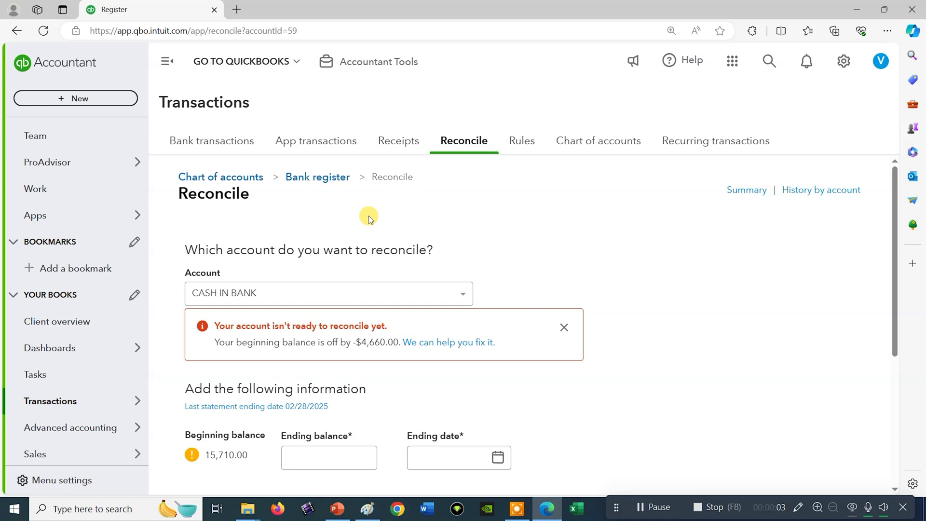
click(843, 61)
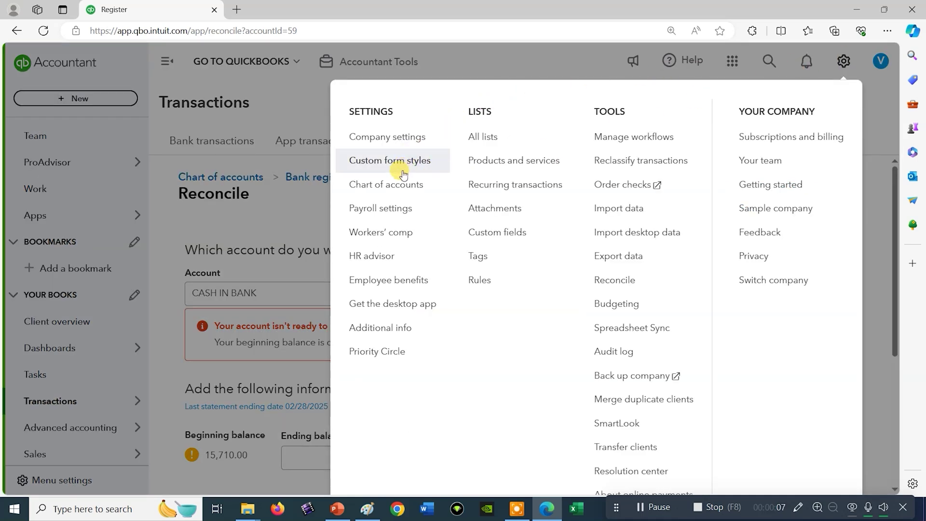
click(394, 184)
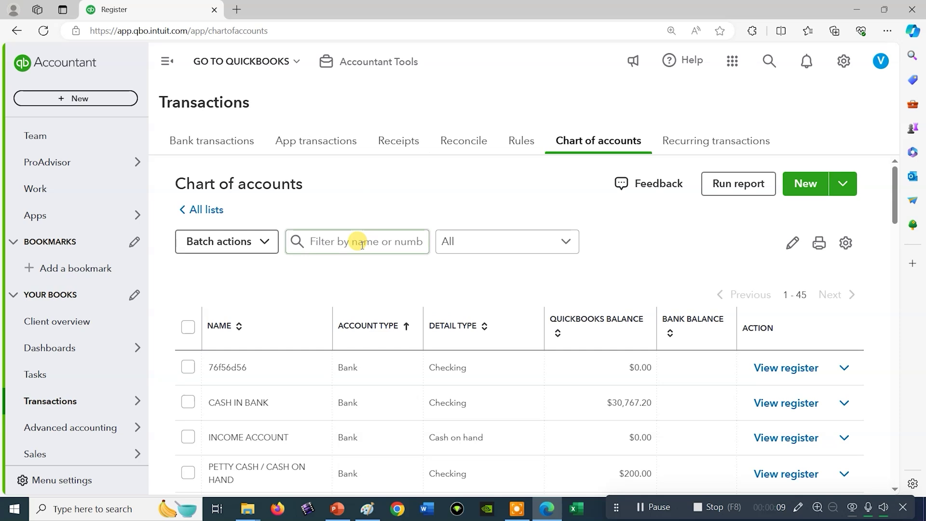
scroll(355, 246, down, 2)
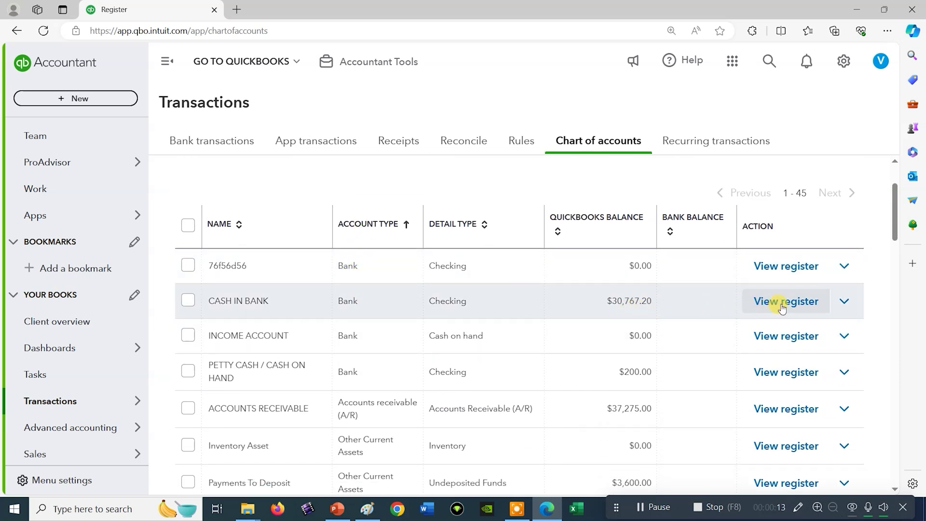
click(780, 302)
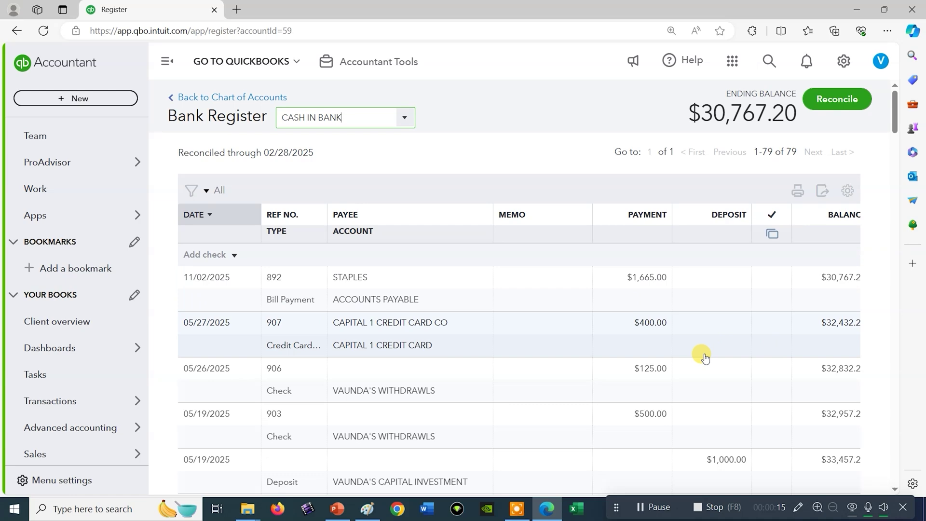
scroll(703, 356, down, 3)
scroll(702, 355, down, 3)
scroll(703, 358, down, 5)
scroll(703, 357, down, 4)
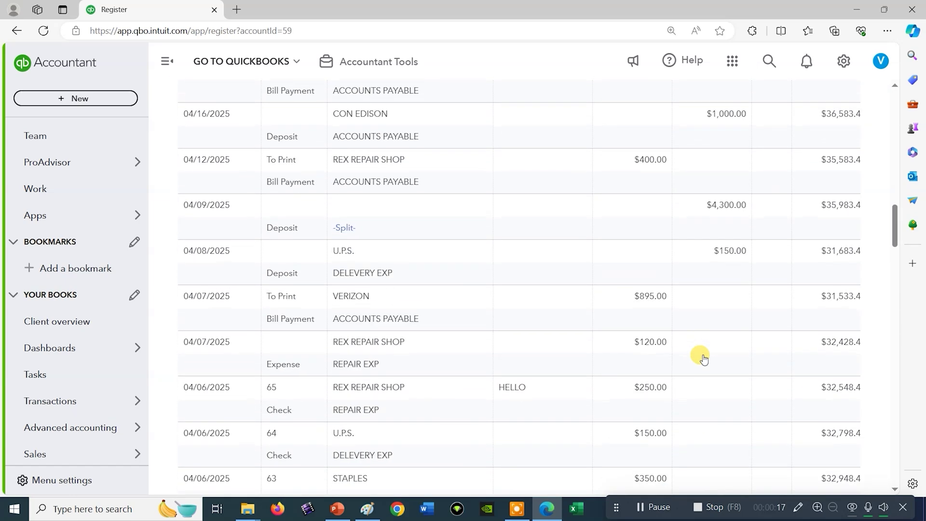
scroll(703, 358, down, 4)
scroll(702, 358, down, 4)
scroll(702, 358, down, 3)
scroll(703, 358, down, 2)
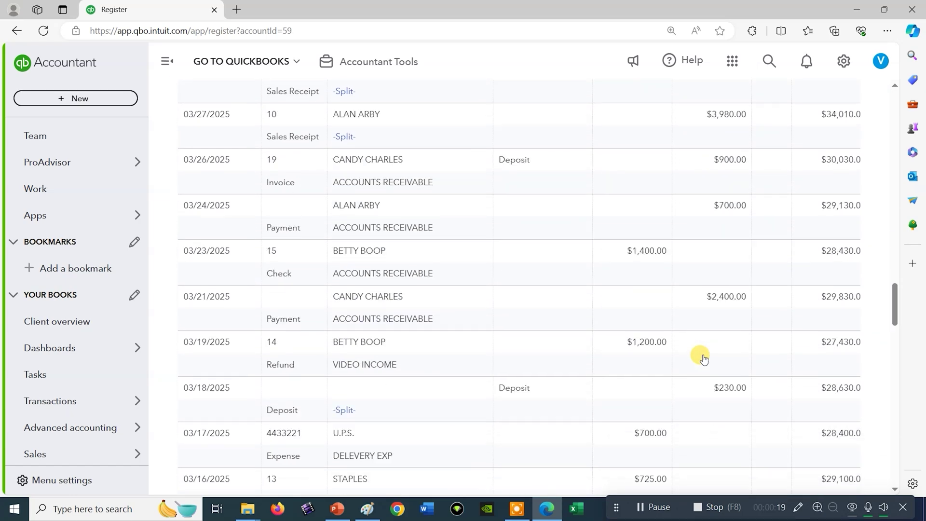
scroll(702, 357, down, 2)
scroll(703, 358, down, 1)
scroll(702, 358, down, 4)
scroll(702, 357, down, 2)
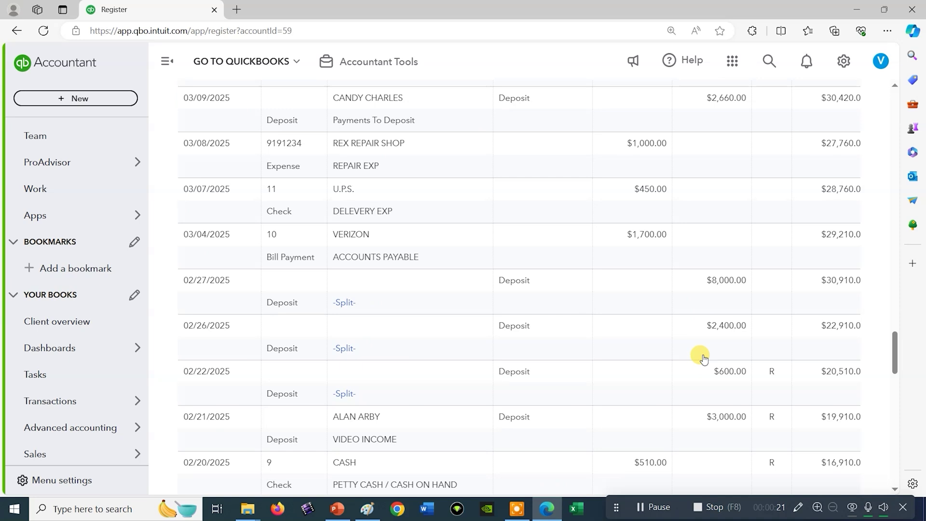
scroll(702, 358, down, 2)
scroll(703, 358, down, 3)
scroll(702, 358, down, 2)
scroll(702, 357, down, 2)
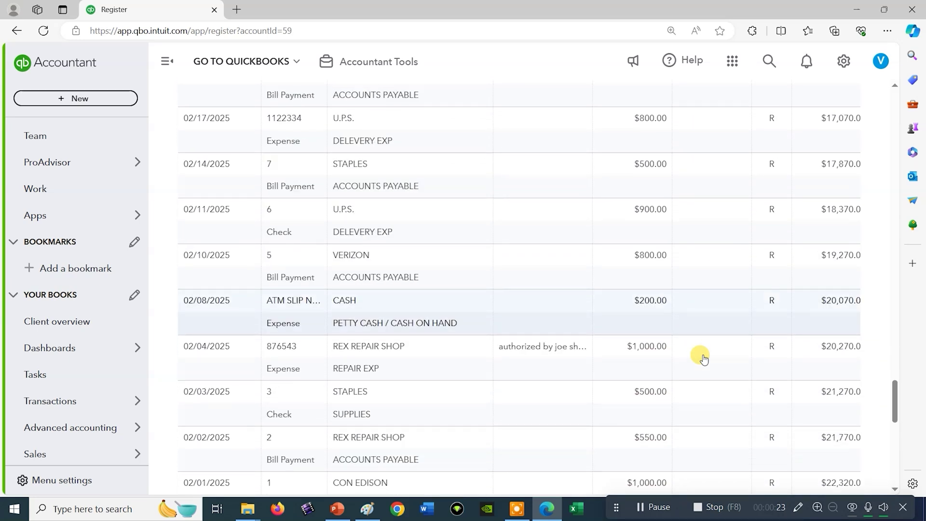
scroll(702, 358, down, 2)
scroll(703, 357, down, 3)
scroll(702, 358, down, 1)
scroll(703, 357, down, 2)
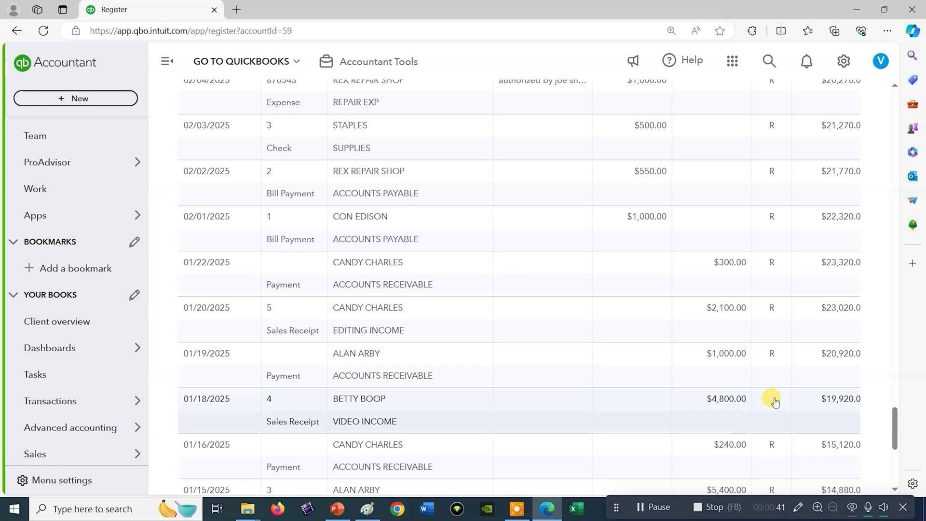
Save the 01/18/2025 Betty Boop receipt as reconciled (R), confirming the warning
click(774, 401)
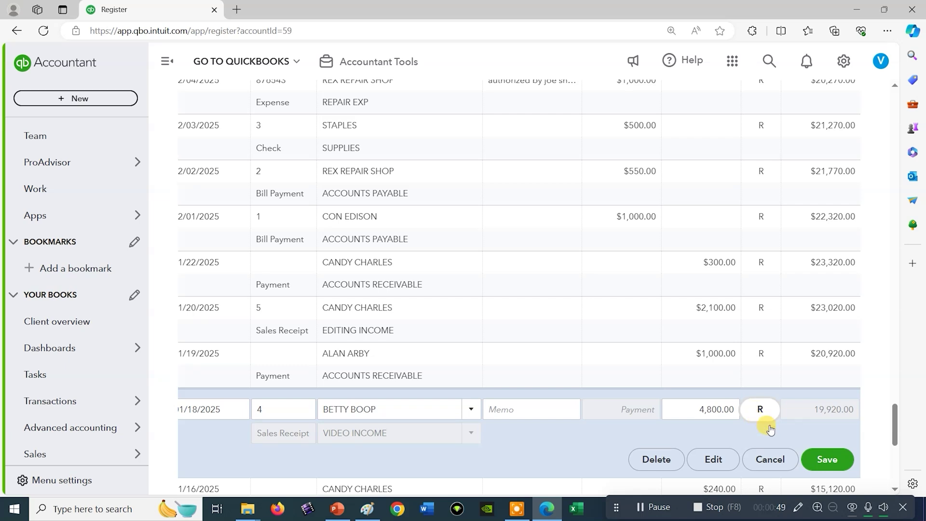
click(823, 459)
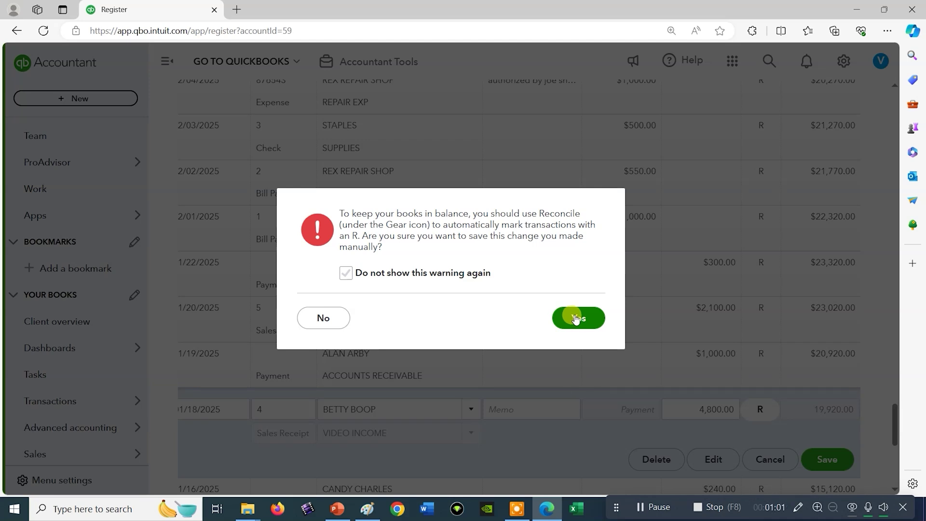
click(576, 318)
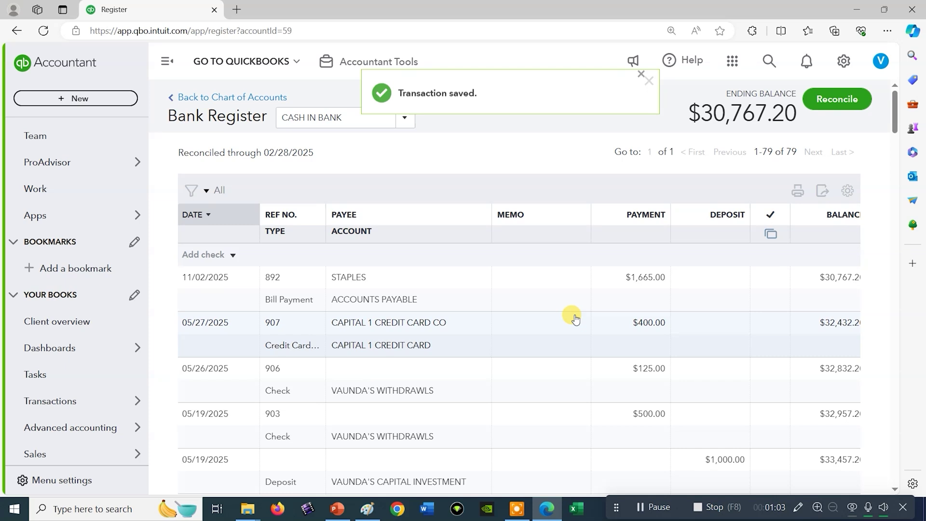
Reopen Reconcile and the discrepancy report, now showing a $140.00 difference
click(843, 63)
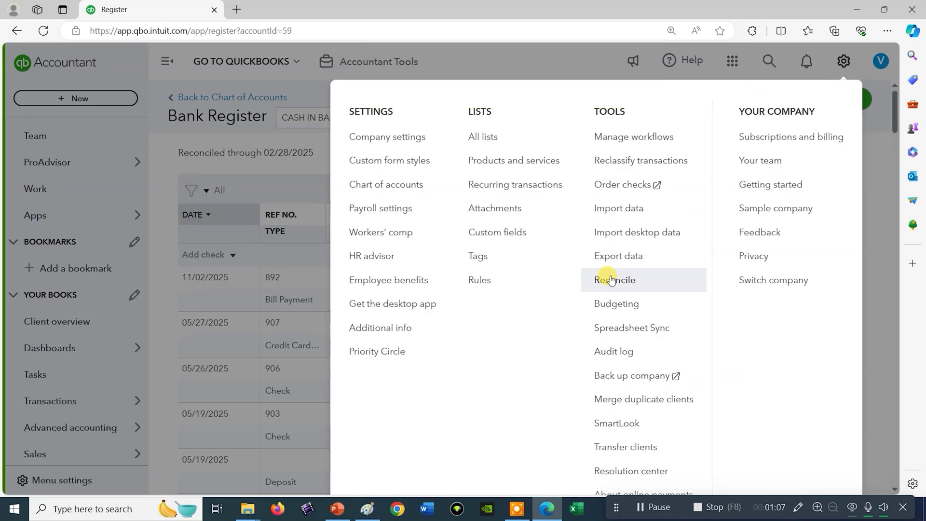
click(612, 280)
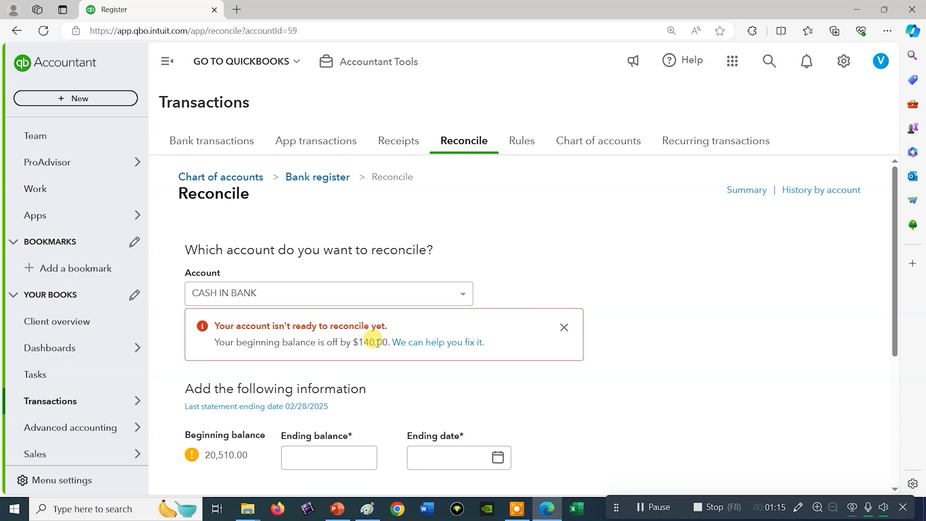
click(414, 343)
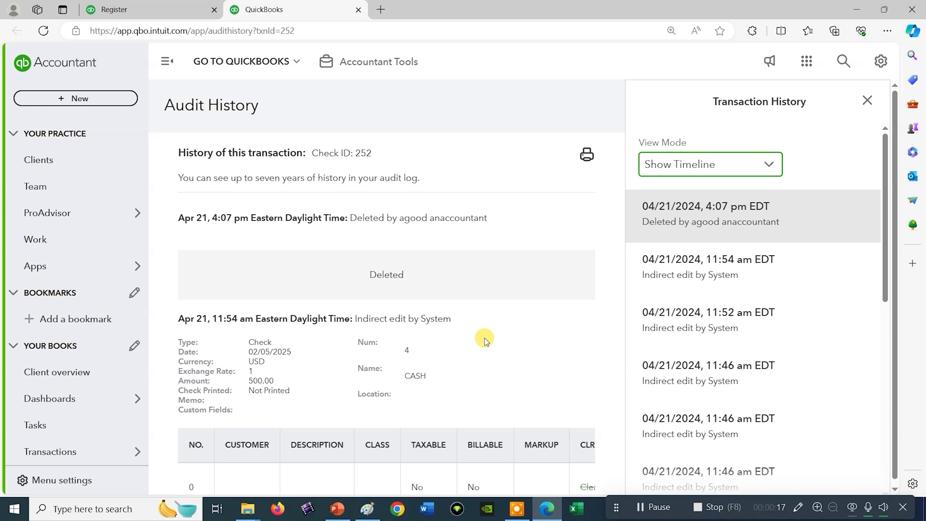
scroll(484, 340, down, 1)
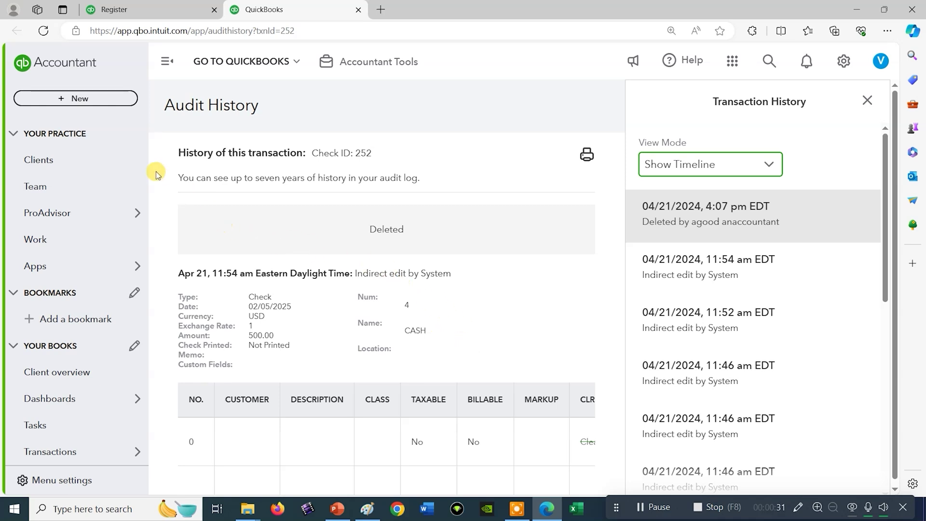
Create a new check and replace suggested number 908 with 4
click(99, 98)
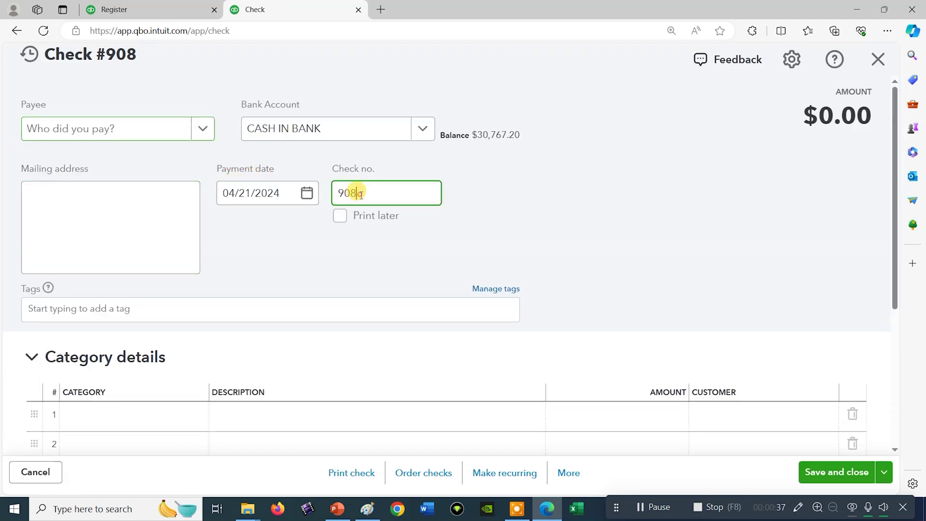
drag(360, 193, 336, 191)
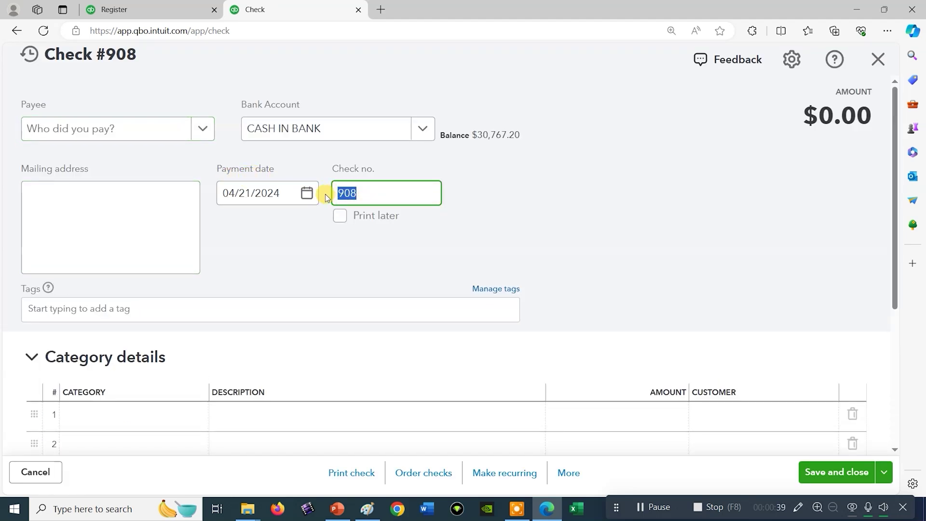
text(4)
Set the payment date to February 5, 2025 in the calendar
click(308, 194)
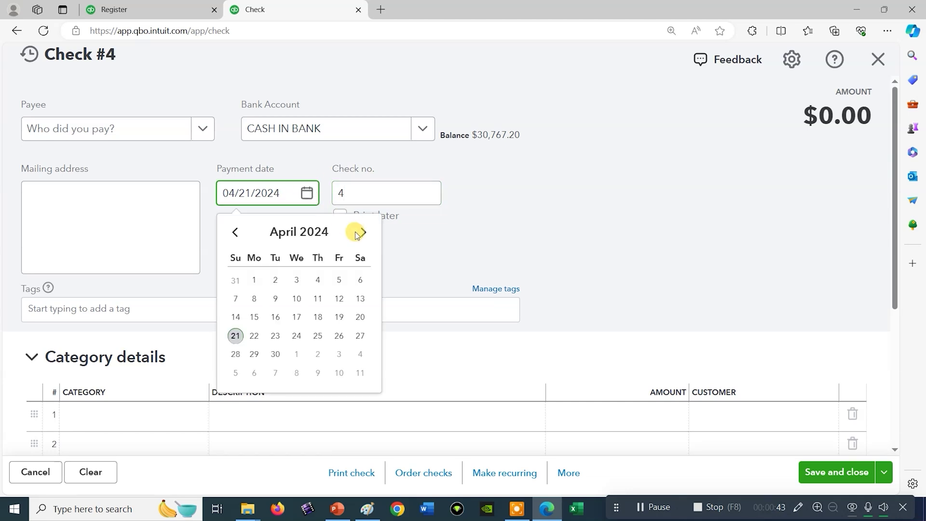
click(362, 232)
click(362, 233)
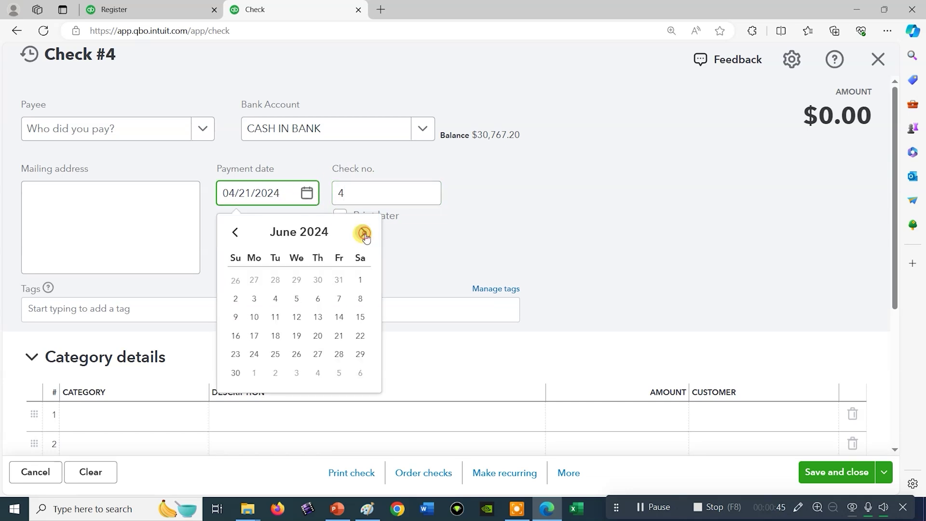
click(363, 232)
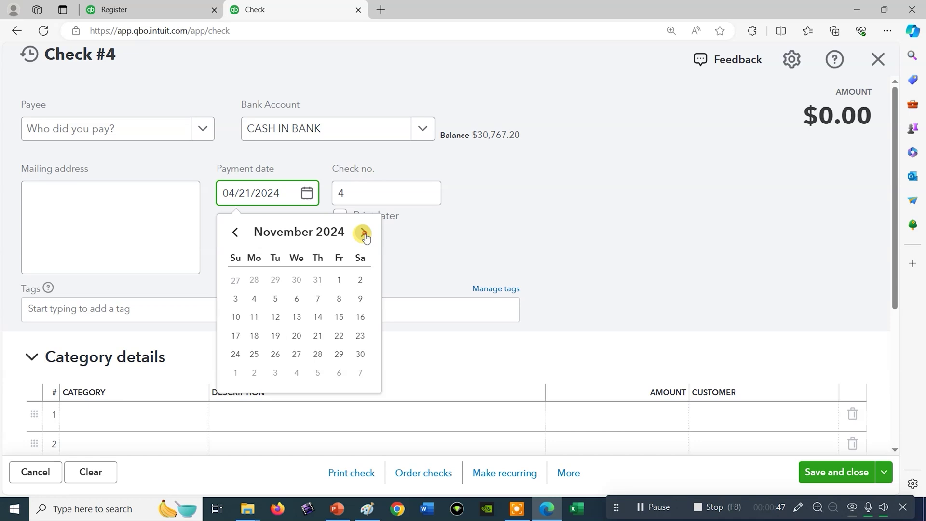
click(363, 233)
click(363, 232)
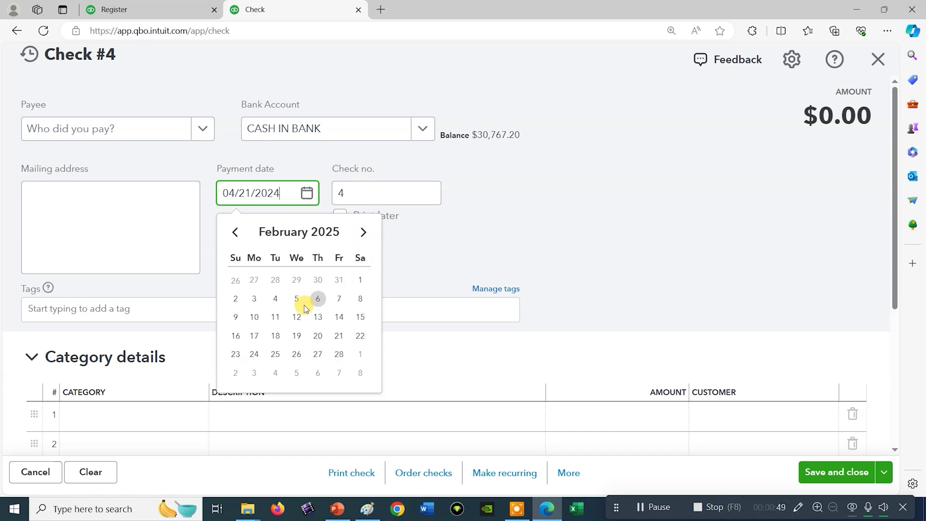
click(297, 300)
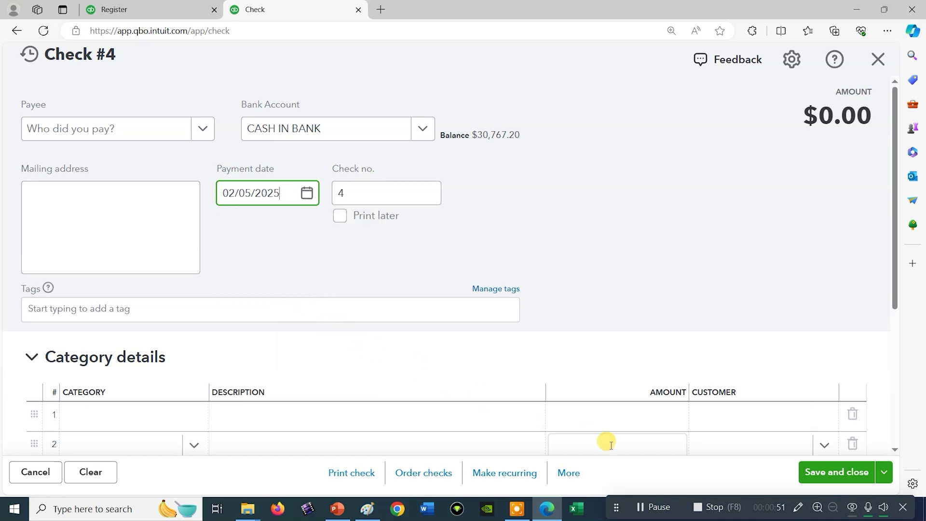
Enter $500 on line 1 to PETTY CASH / CASH ON HAND and save and close
click(635, 410)
text(500)
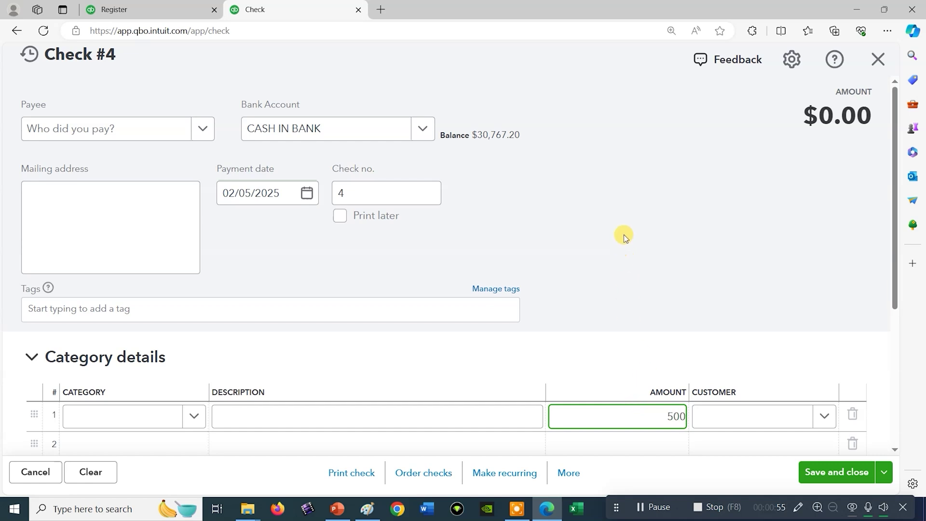
click(427, 132)
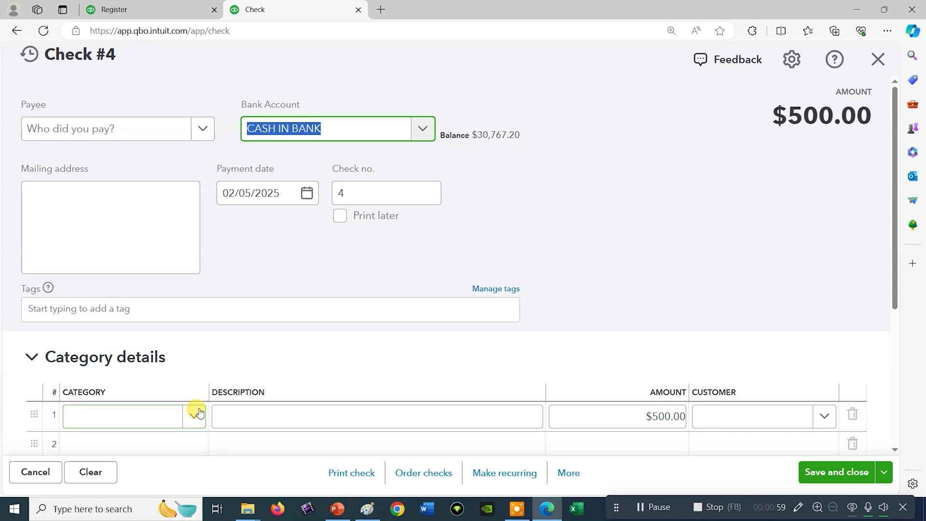
click(194, 414)
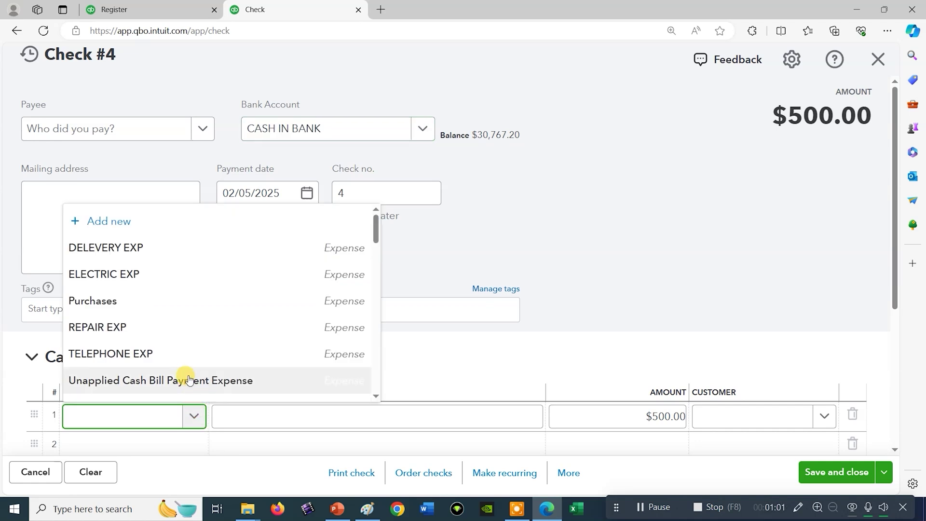
scroll(188, 380, down, 2)
scroll(188, 380, down, 1)
scroll(188, 380, down, 1)
scroll(189, 379, down, 2)
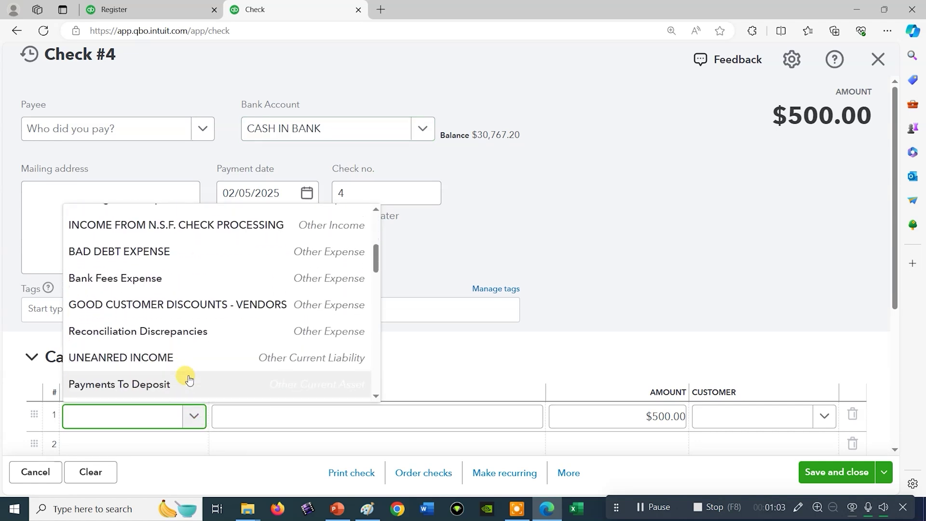
scroll(188, 380, down, 1)
scroll(188, 380, down, 1)
scroll(188, 380, down, 2)
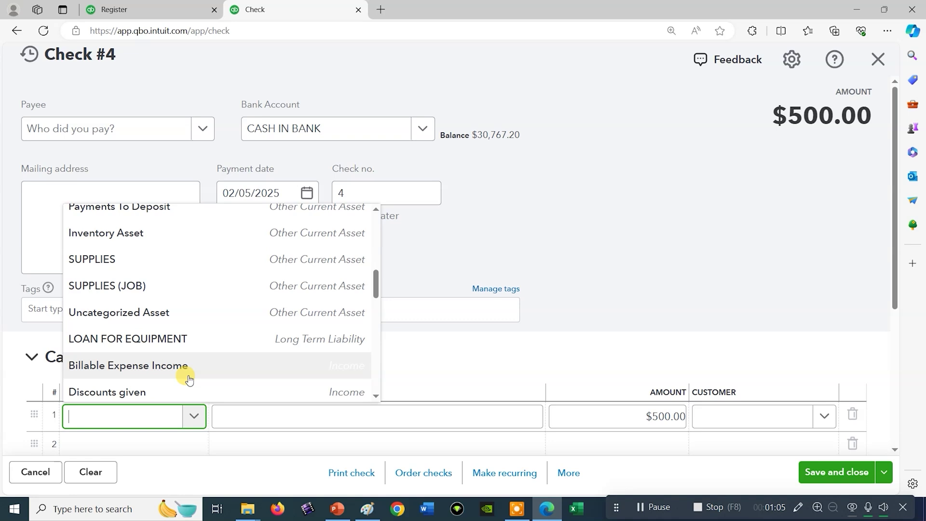
scroll(188, 380, down, 5)
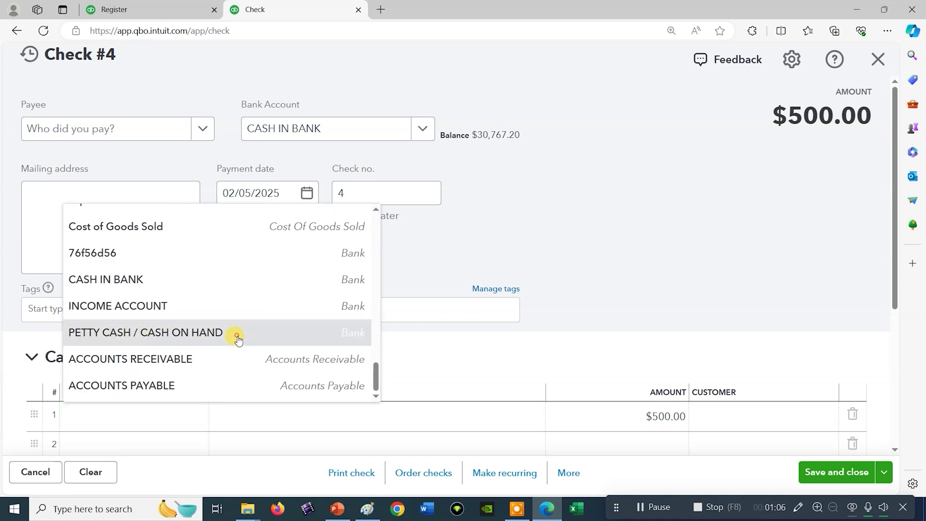
click(239, 339)
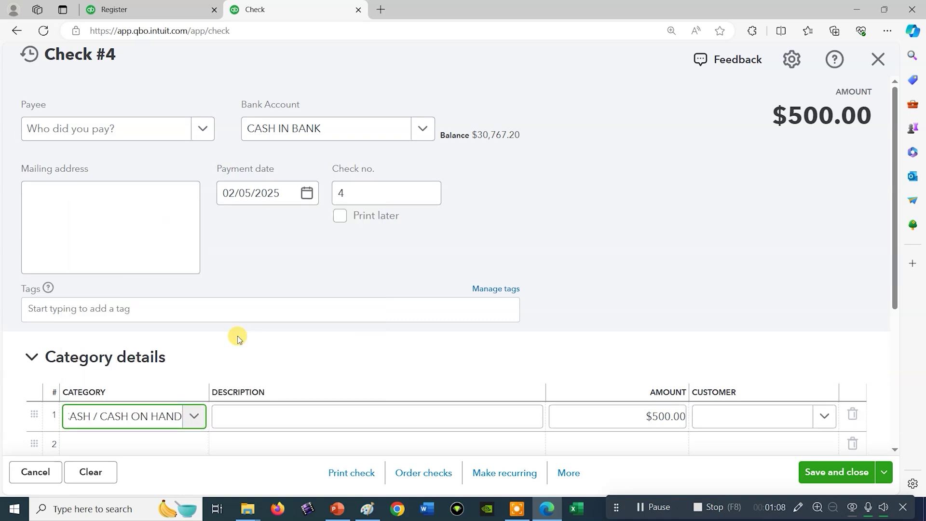
click(822, 473)
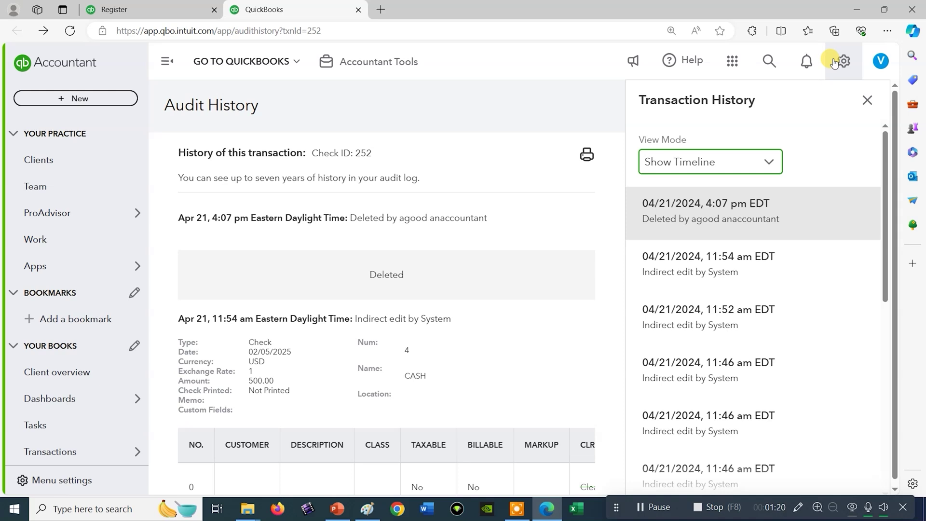
Go to the Chart of Accounts and view the CASH IN BANK register
click(842, 64)
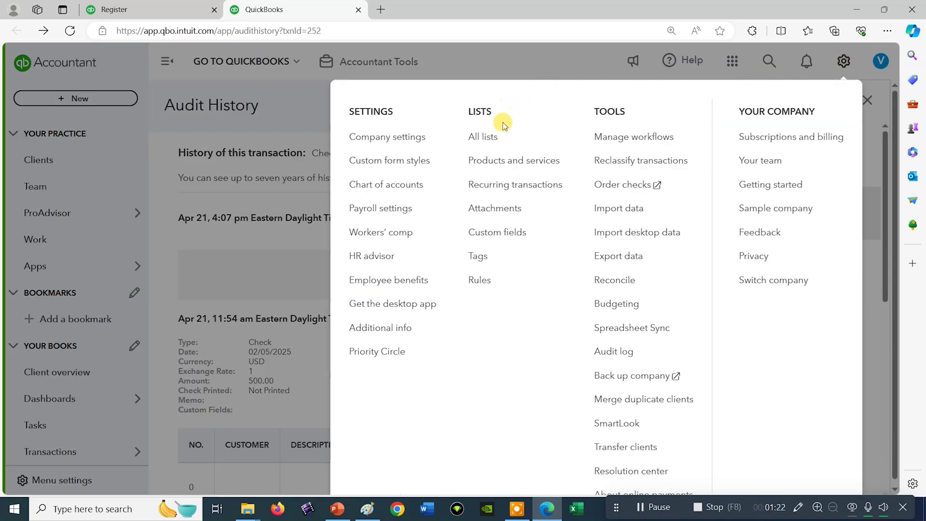
click(368, 186)
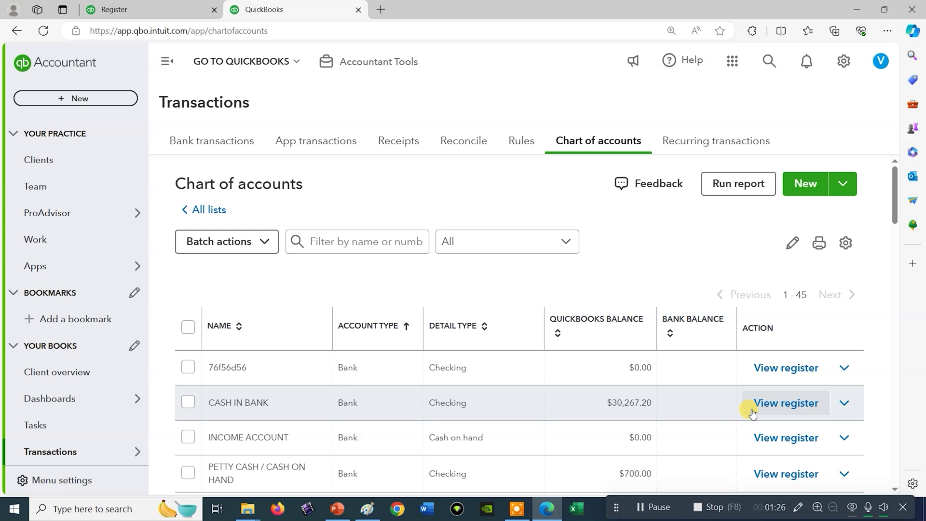
click(779, 408)
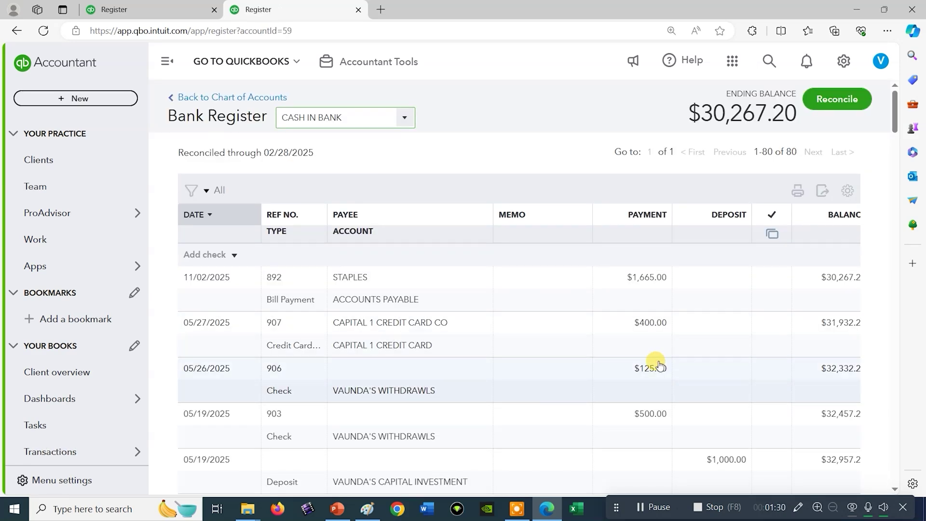
scroll(658, 366, down, 3)
scroll(659, 365, down, 5)
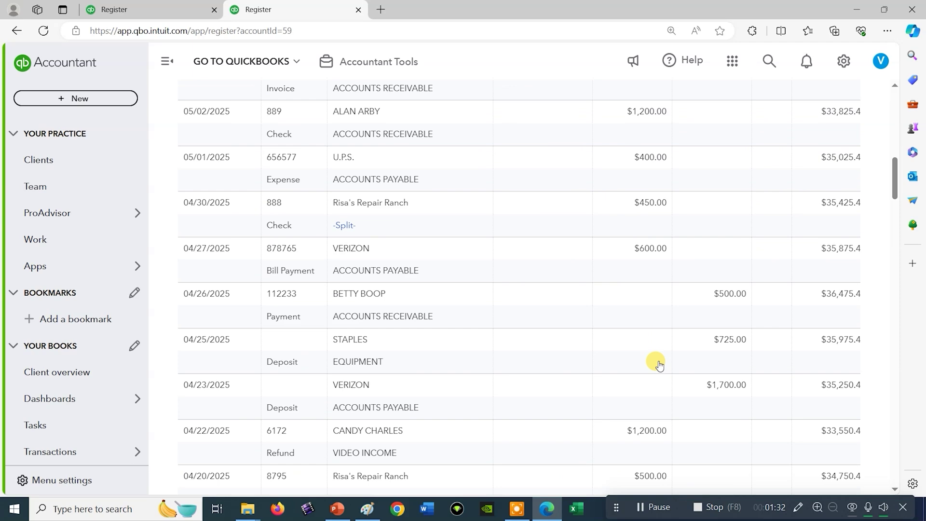
scroll(659, 365, down, 2)
scroll(659, 366, down, 2)
scroll(659, 366, down, 2)
scroll(658, 365, down, 2)
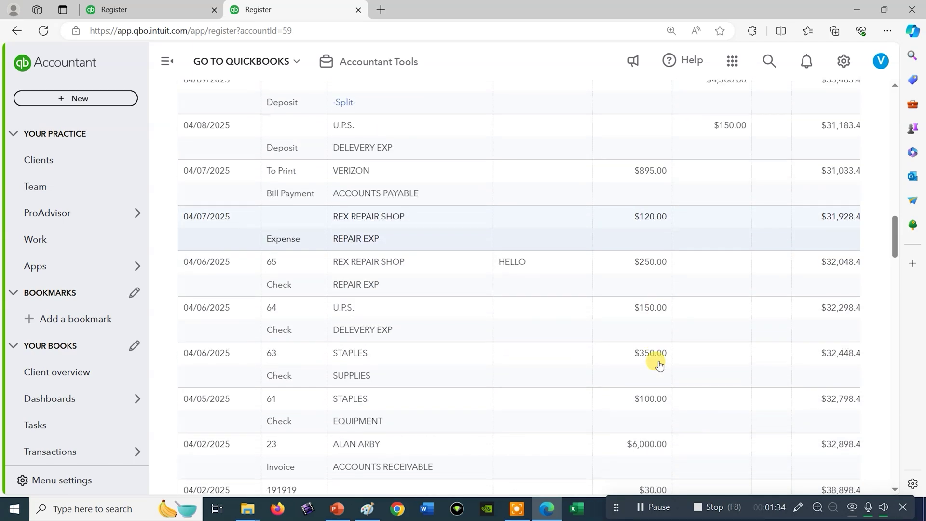
scroll(658, 366, down, 1)
scroll(658, 366, down, 1)
scroll(658, 366, down, 3)
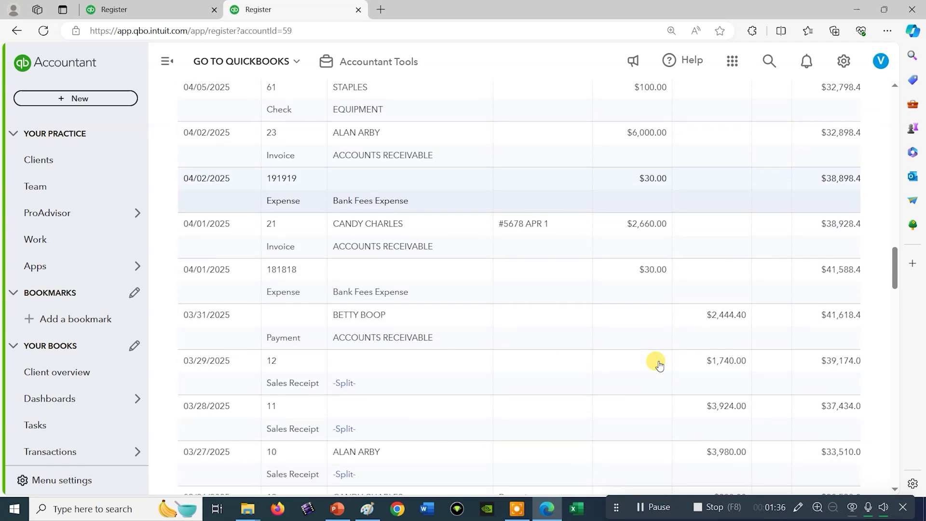
scroll(659, 365, down, 1)
scroll(658, 365, down, 2)
scroll(658, 366, down, 2)
scroll(658, 365, down, 3)
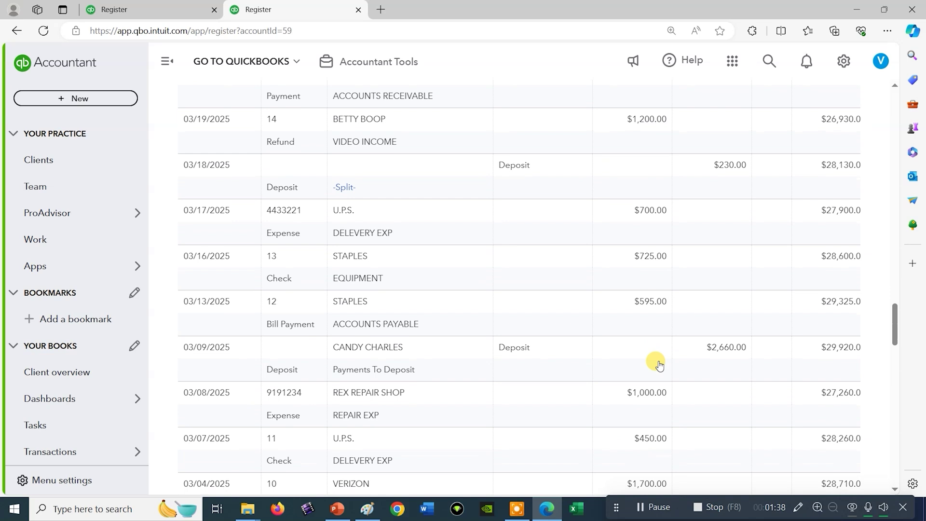
scroll(659, 366, down, 3)
scroll(658, 365, down, 3)
scroll(659, 365, down, 1)
scroll(659, 365, down, 2)
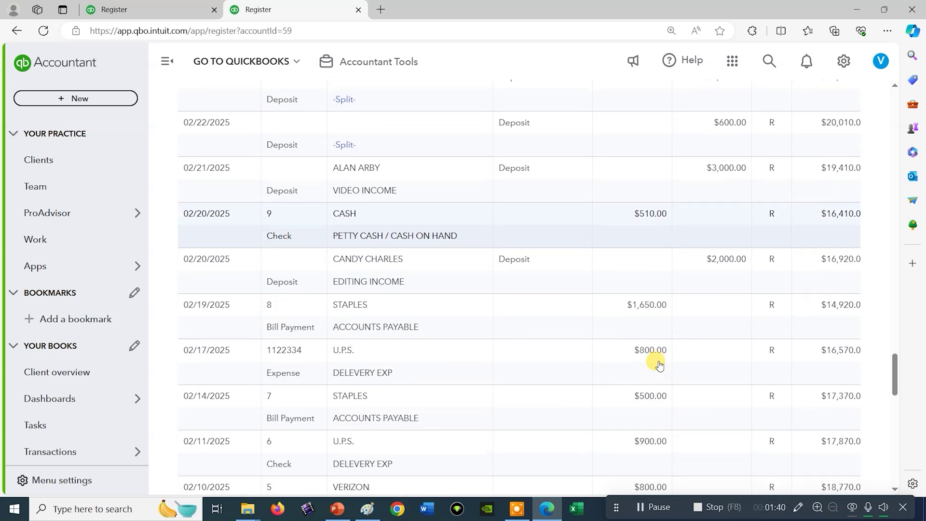
scroll(659, 366, down, 3)
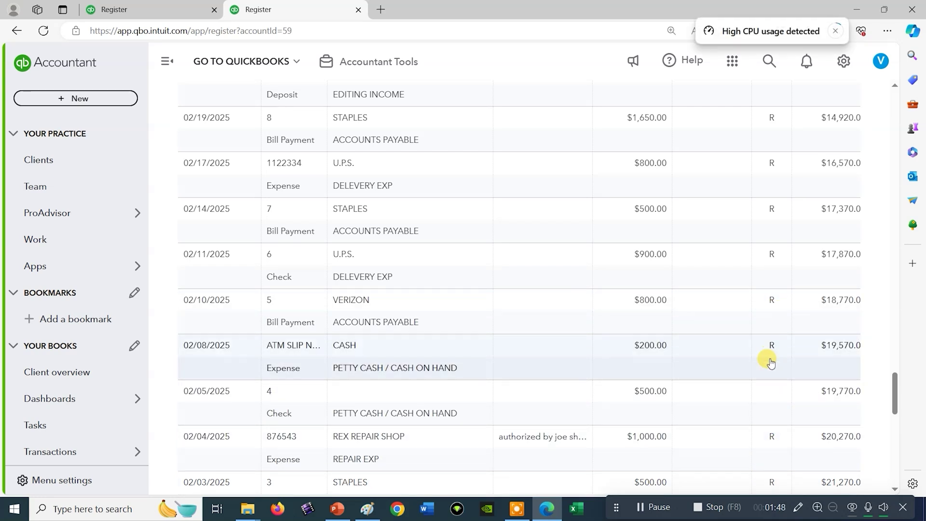
Mark the 02/05/2025 check 4 as reconciled (R), save and confirm
click(768, 392)
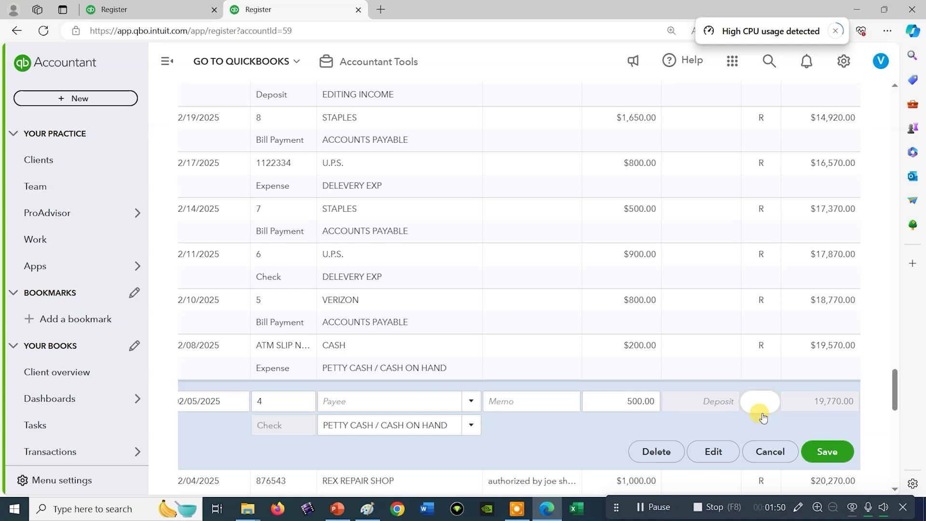
click(760, 403)
click(763, 408)
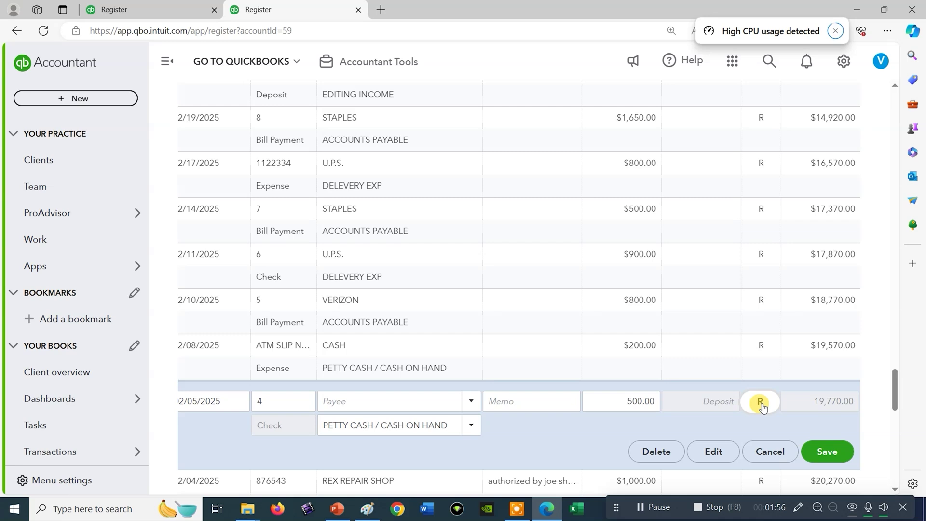
click(827, 452)
click(579, 319)
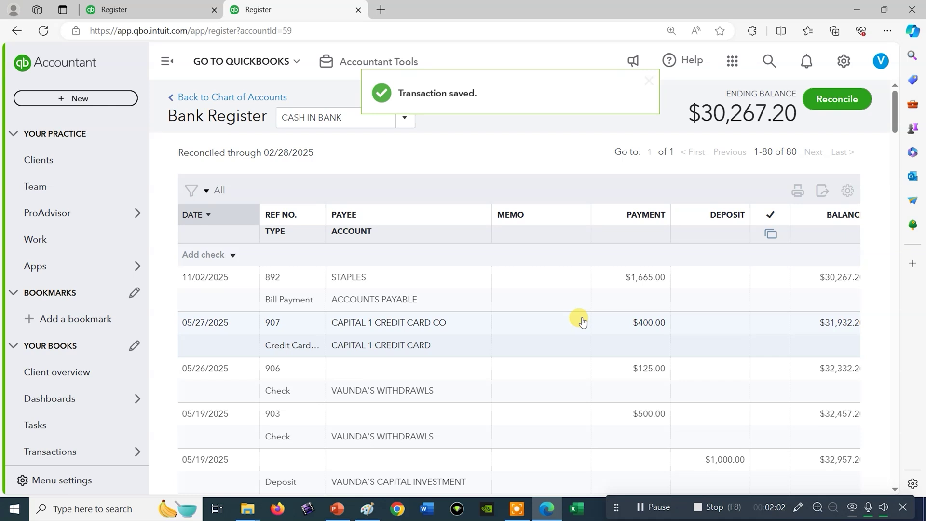
Start reconciling Cash in Bank and follow 'We can help you fix it' to the discrepancy report
click(833, 102)
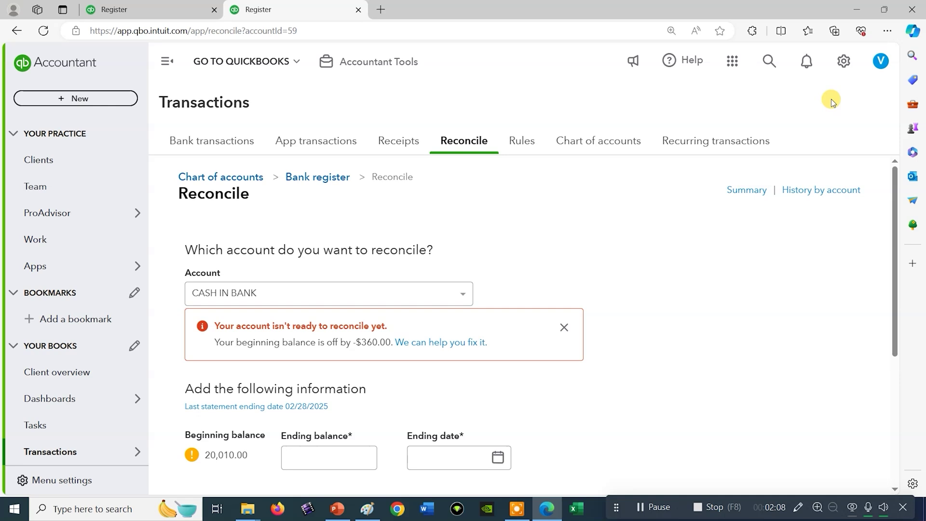
click(415, 342)
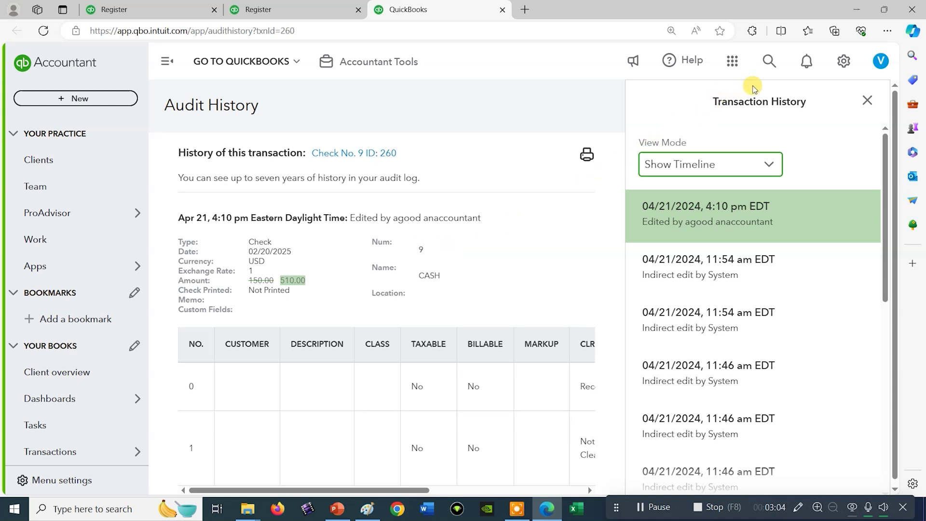
Search transactions for 510 and open the Check 9 | CASH | 2/20/25 | $510.00 result
click(769, 63)
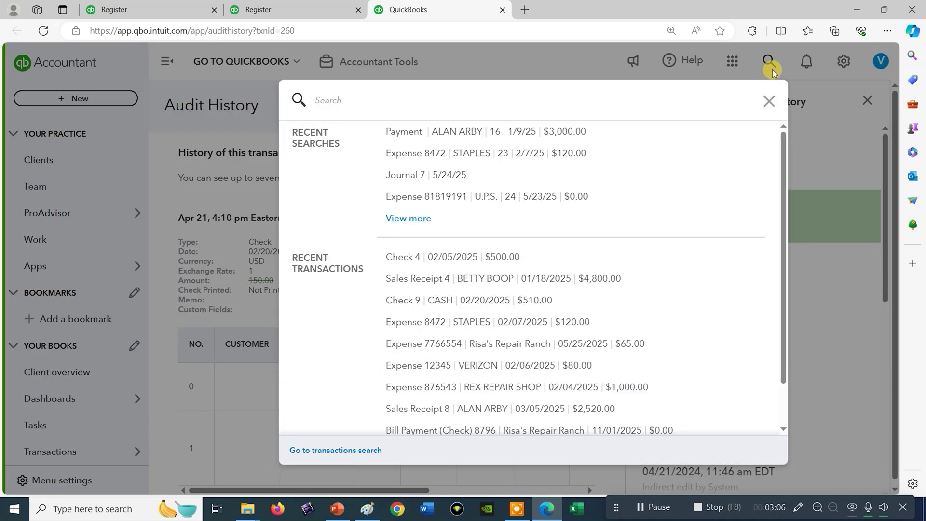
text(9)
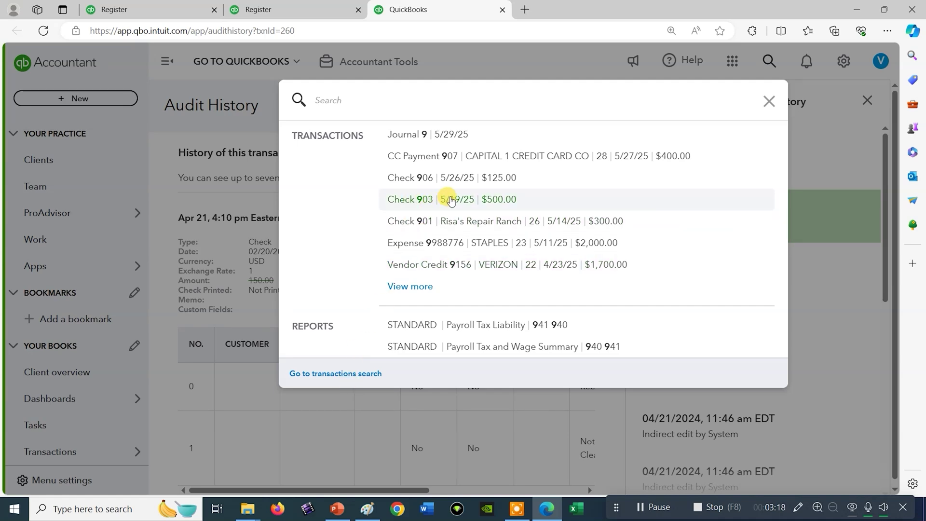
text(9 1)
text(50)
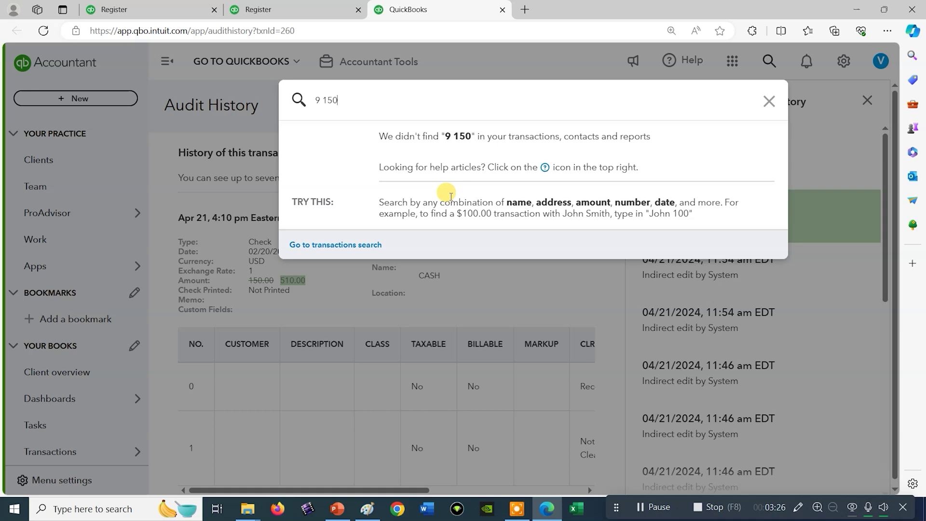
click(770, 67)
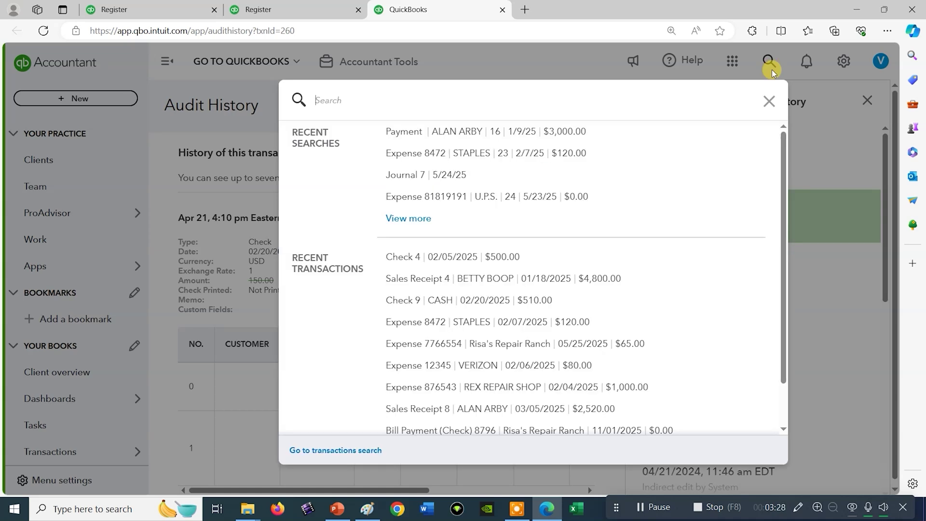
text(510)
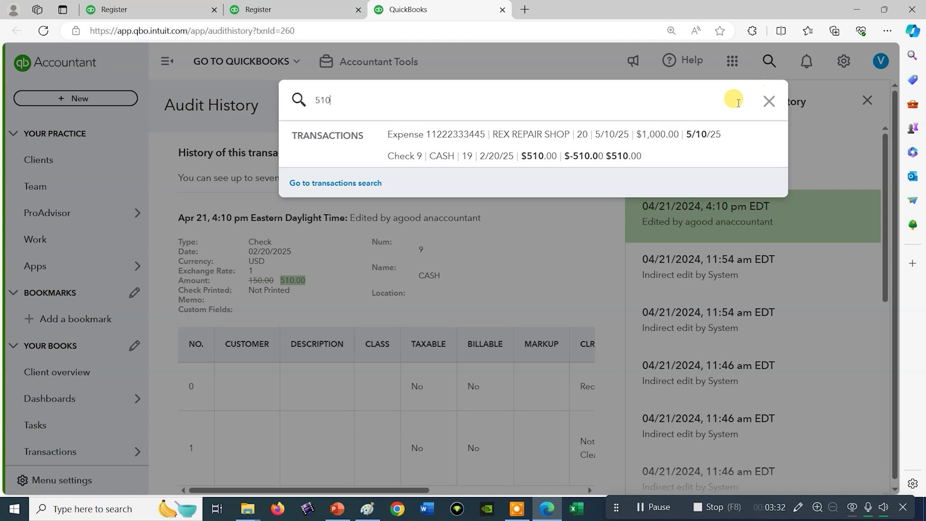
click(483, 158)
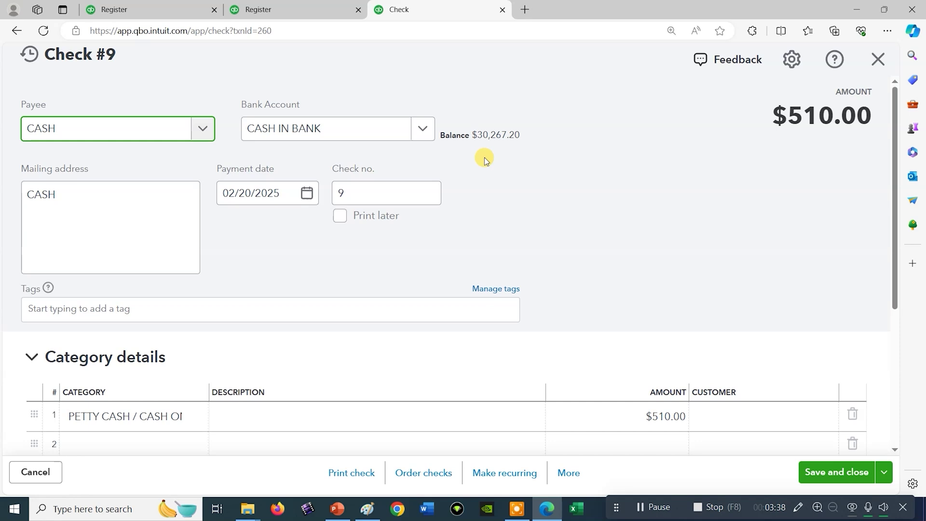
Change check 9's category line amount from $510.00 to $150.00 and save and close
click(664, 417)
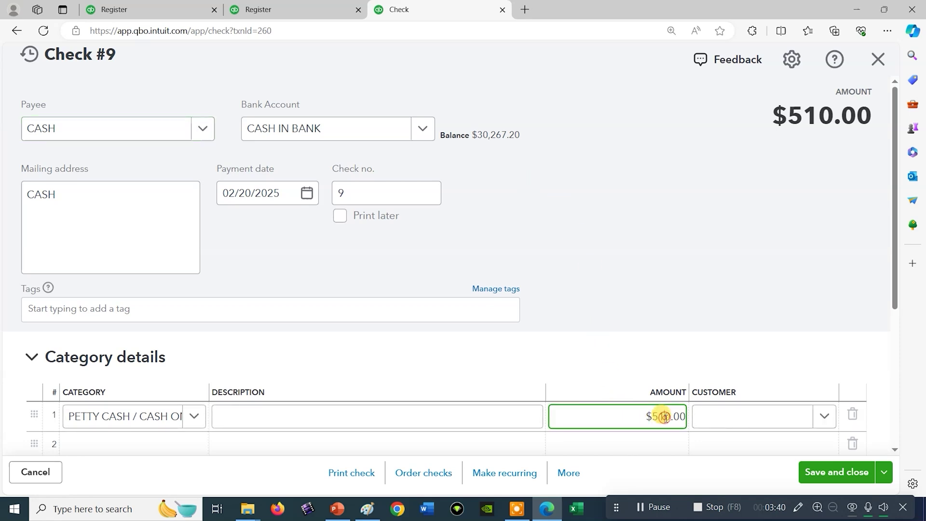
drag(664, 417, 657, 419)
double_click(655, 419)
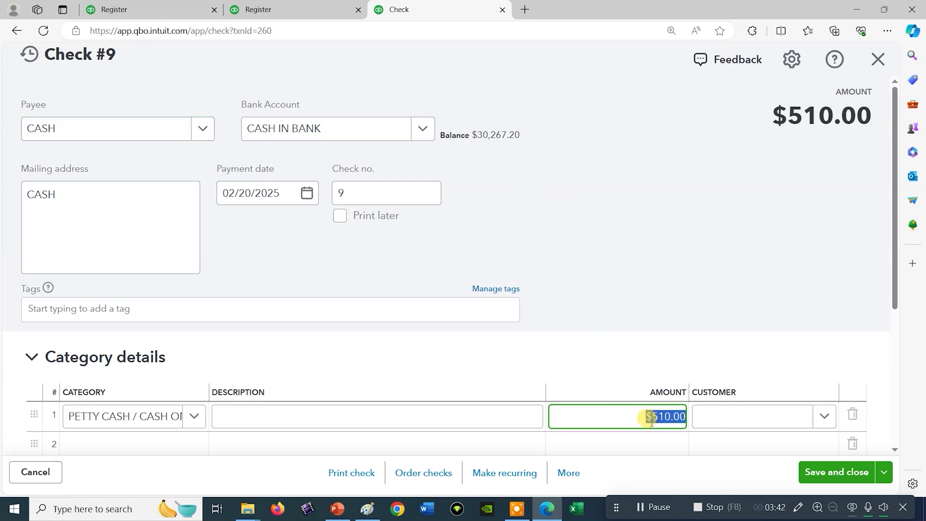
text(15)
key(Tab)
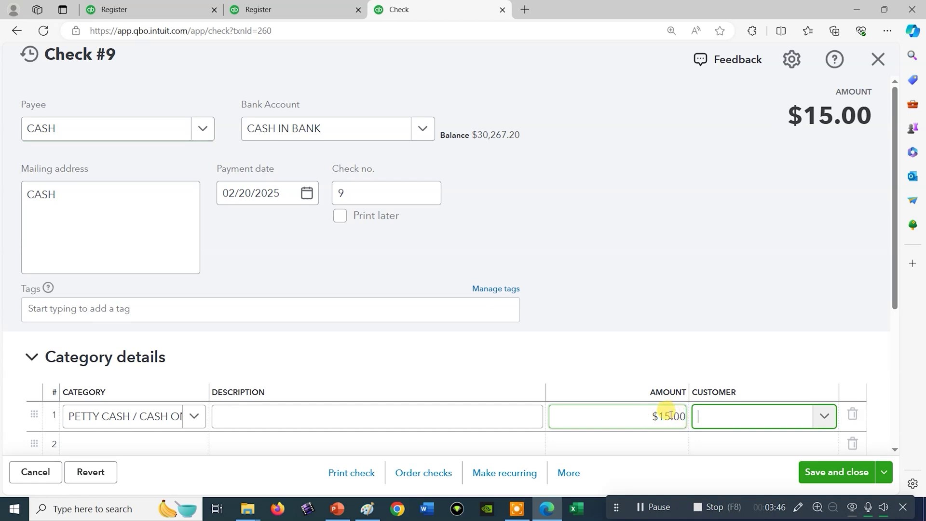
click(668, 416)
click(666, 415)
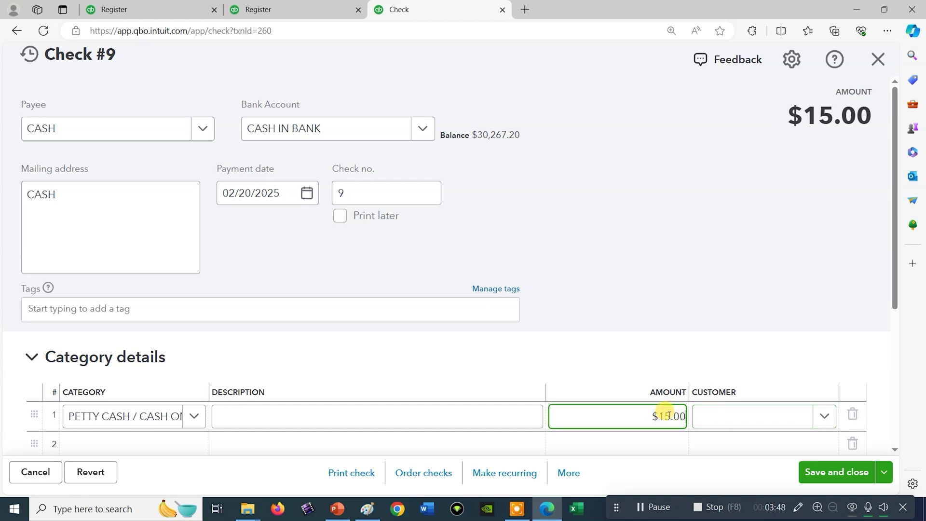
text(0)
key(Tab)
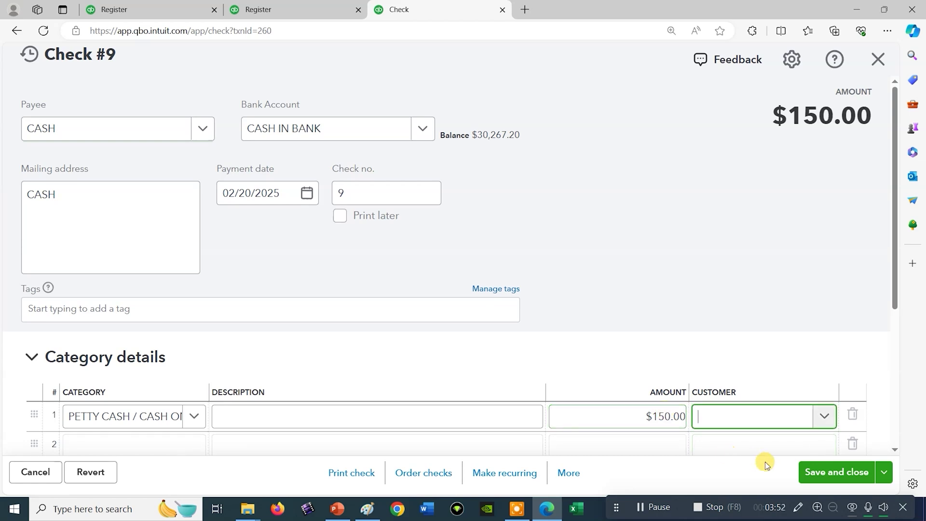
click(838, 469)
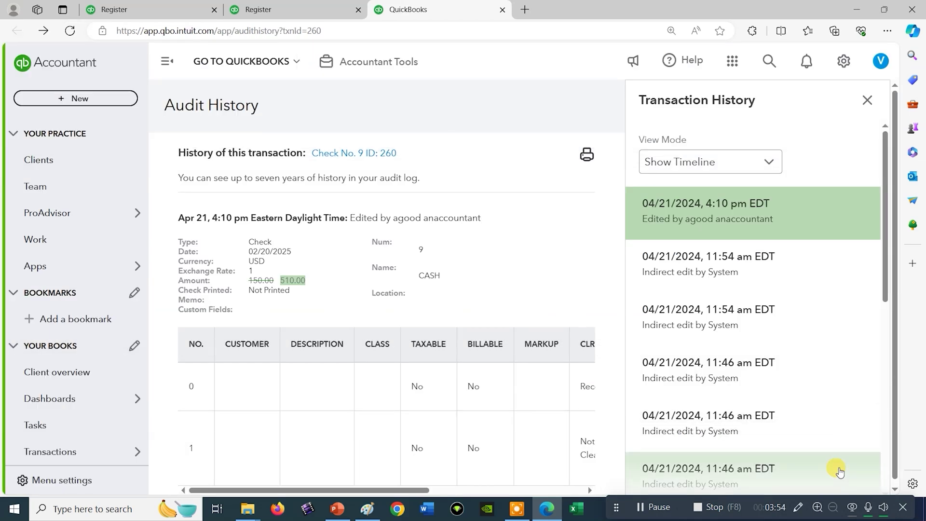
Reopen Cash in Bank reconcile via gear > Tools > Reconcile, now showing 20,370.00 with no warning
click(843, 62)
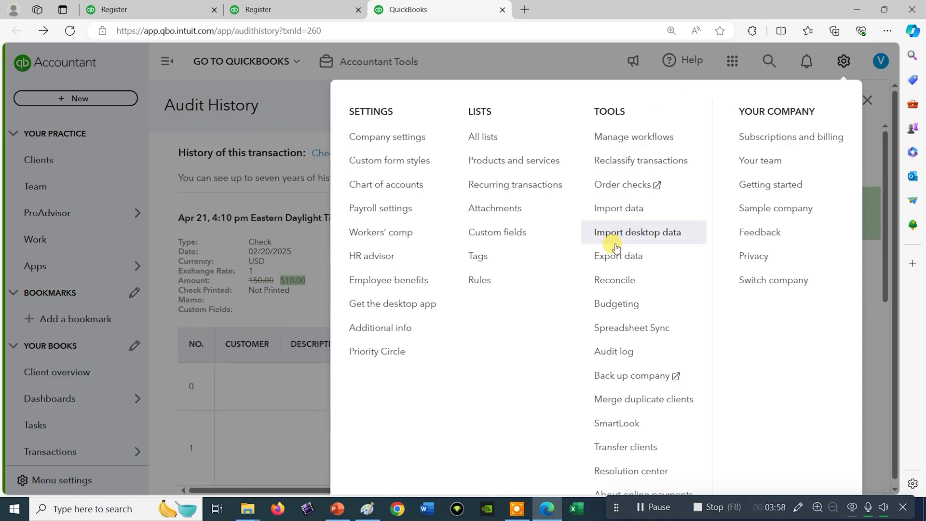
click(614, 278)
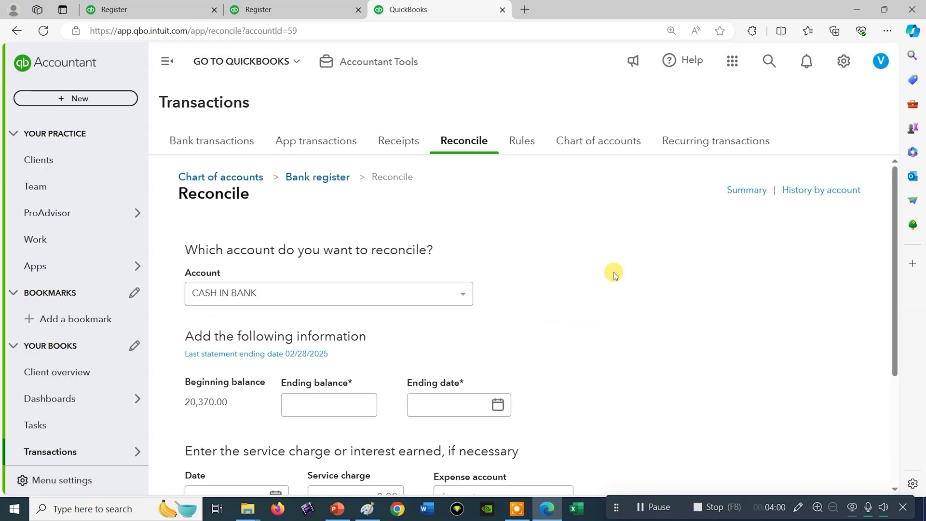